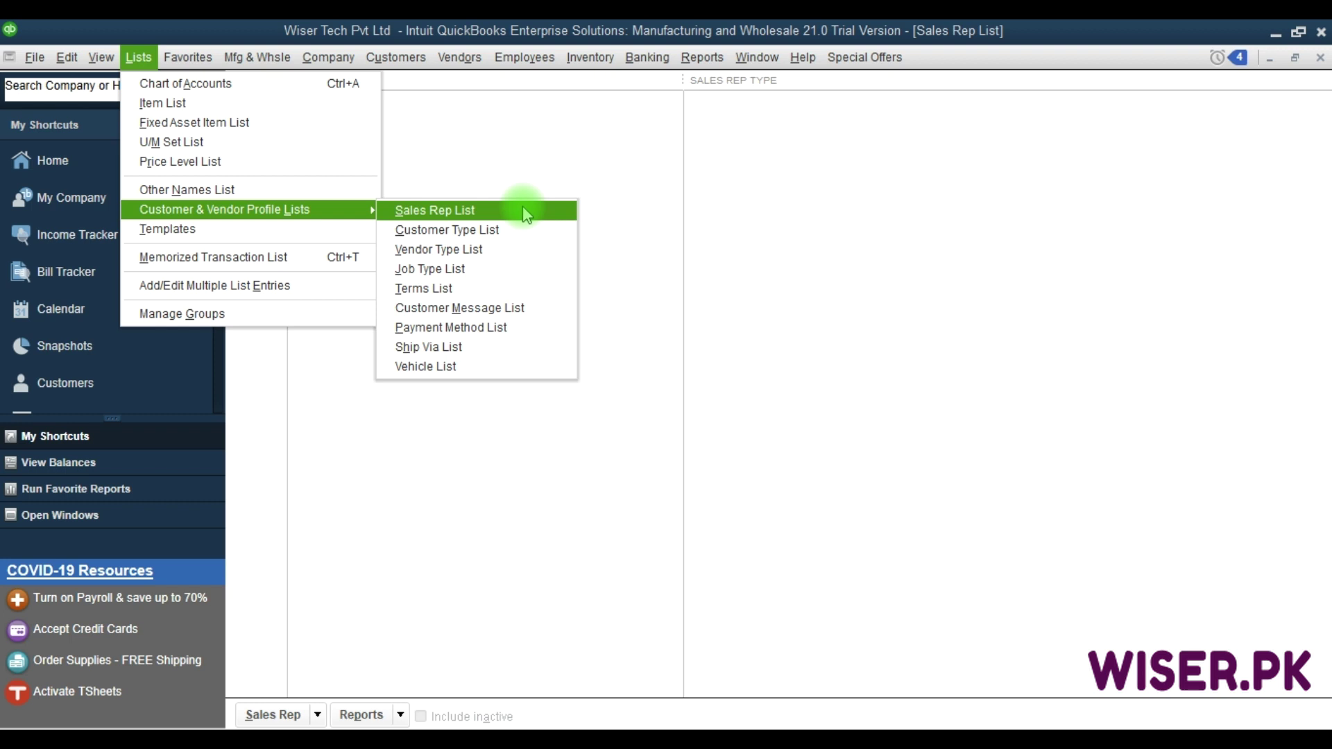
Review the customer type and rep choices in Customer 1's additional info, then leave the record without saving and close the Customer Center
key(F9)
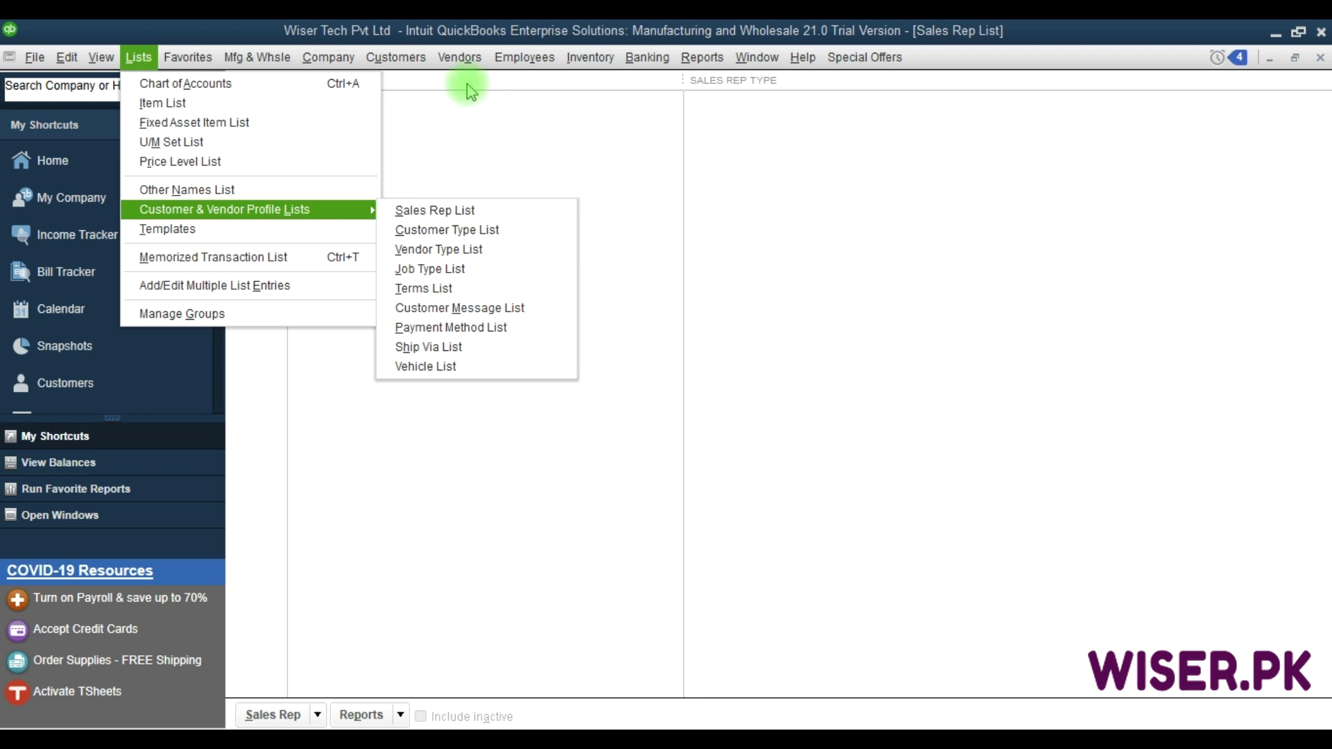
click(405, 64)
click(405, 64)
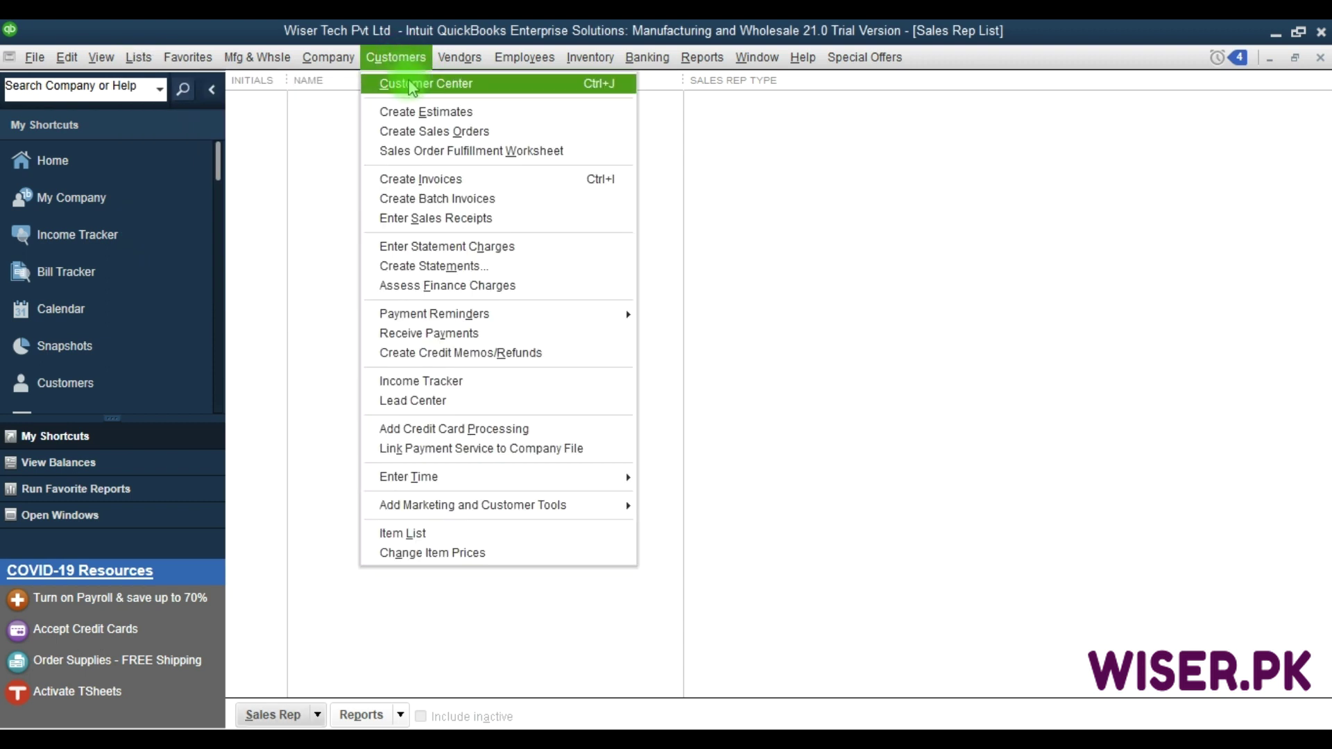
click(409, 82)
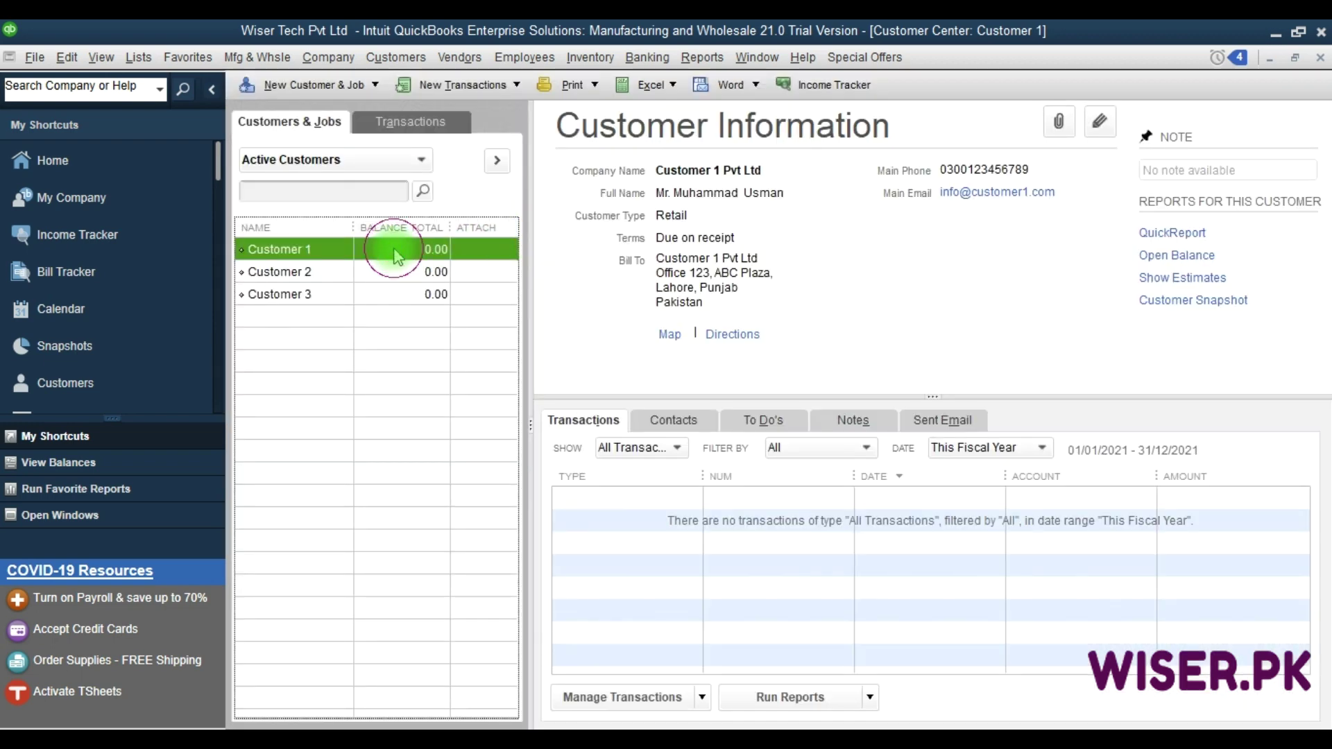
click(1099, 122)
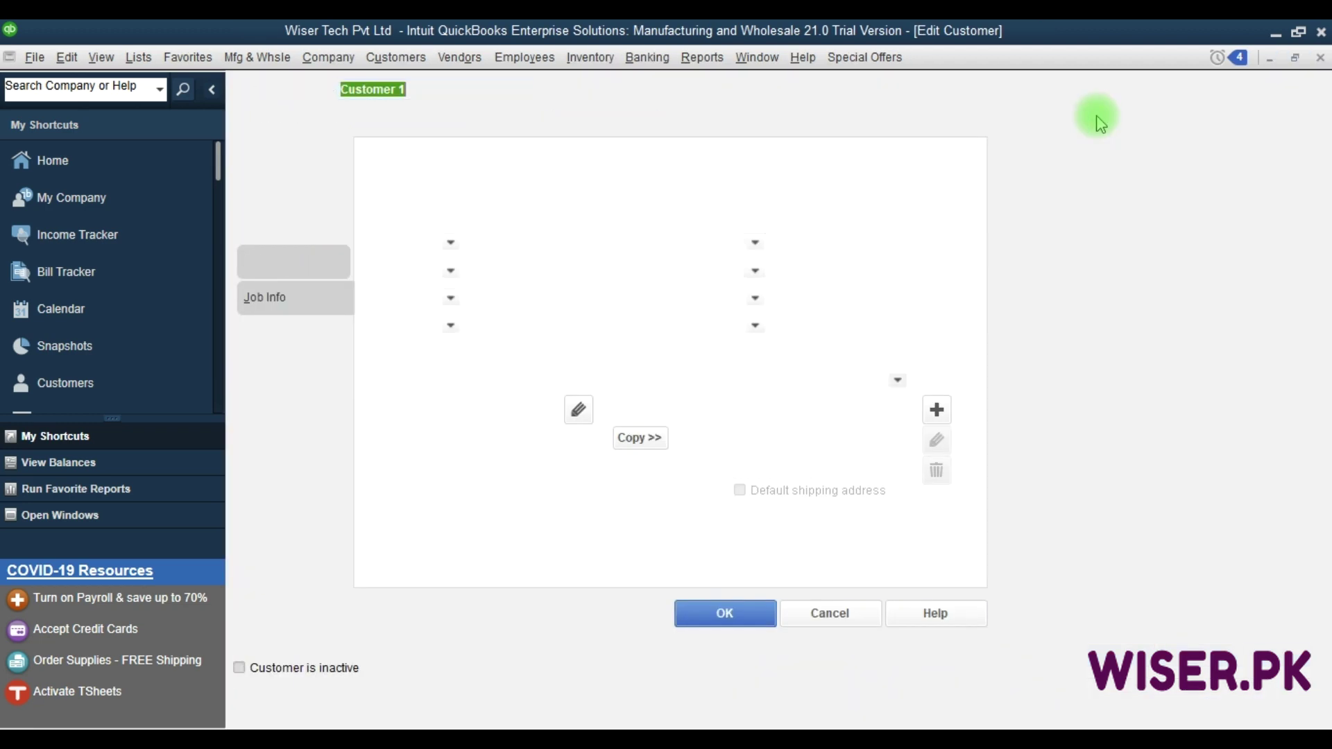
click(281, 281)
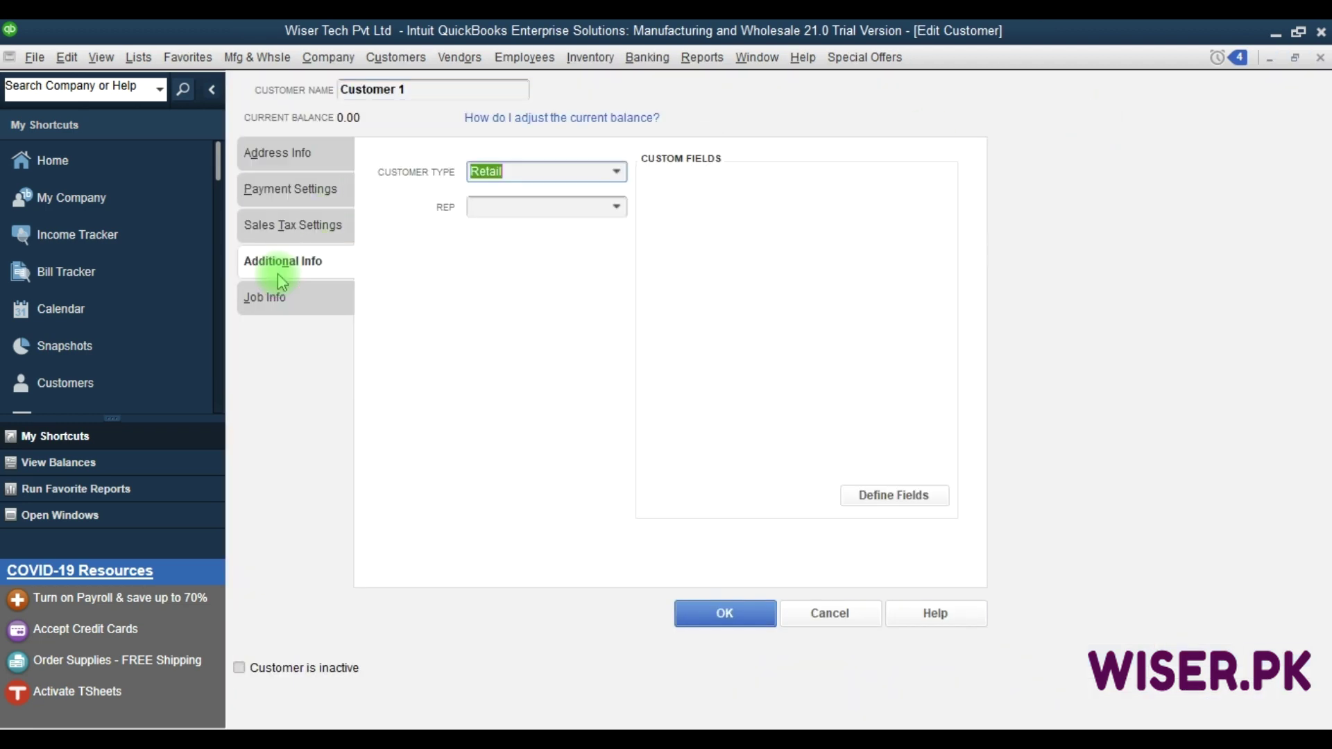
click(615, 173)
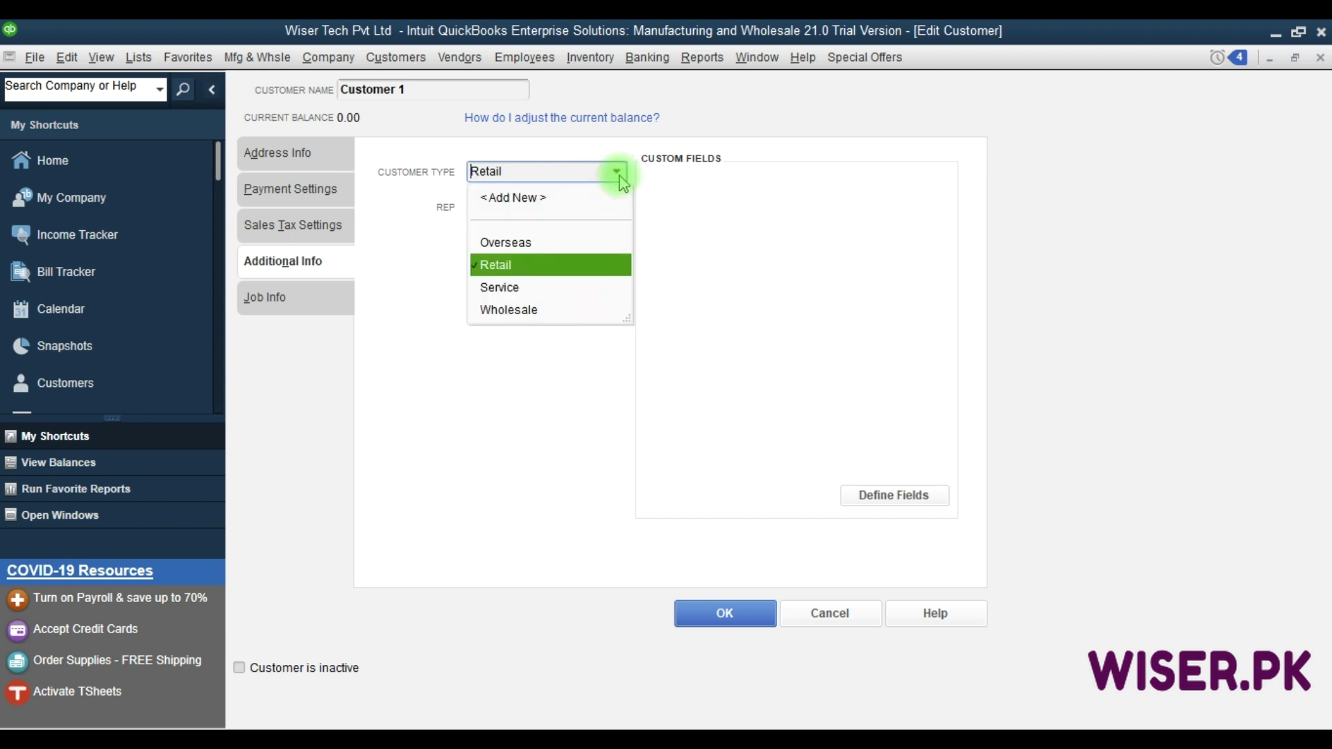
click(618, 173)
click(618, 207)
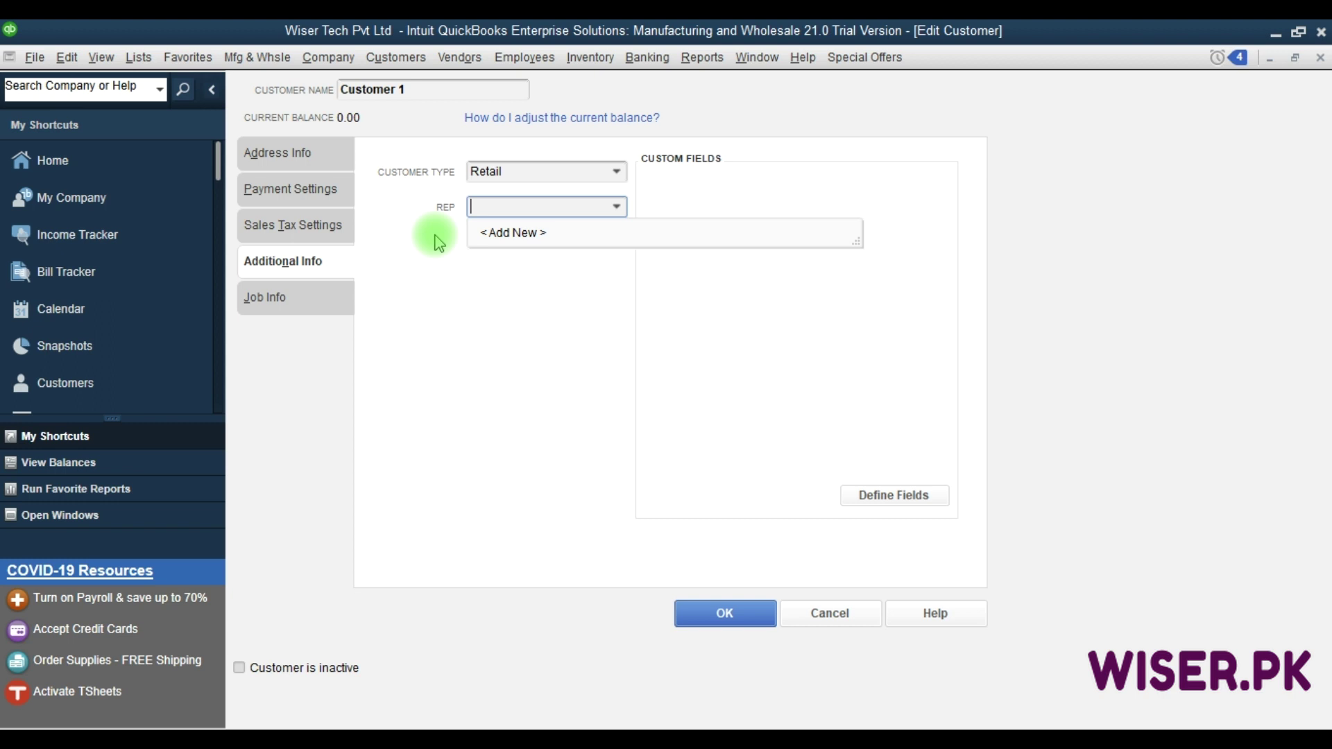
click(816, 623)
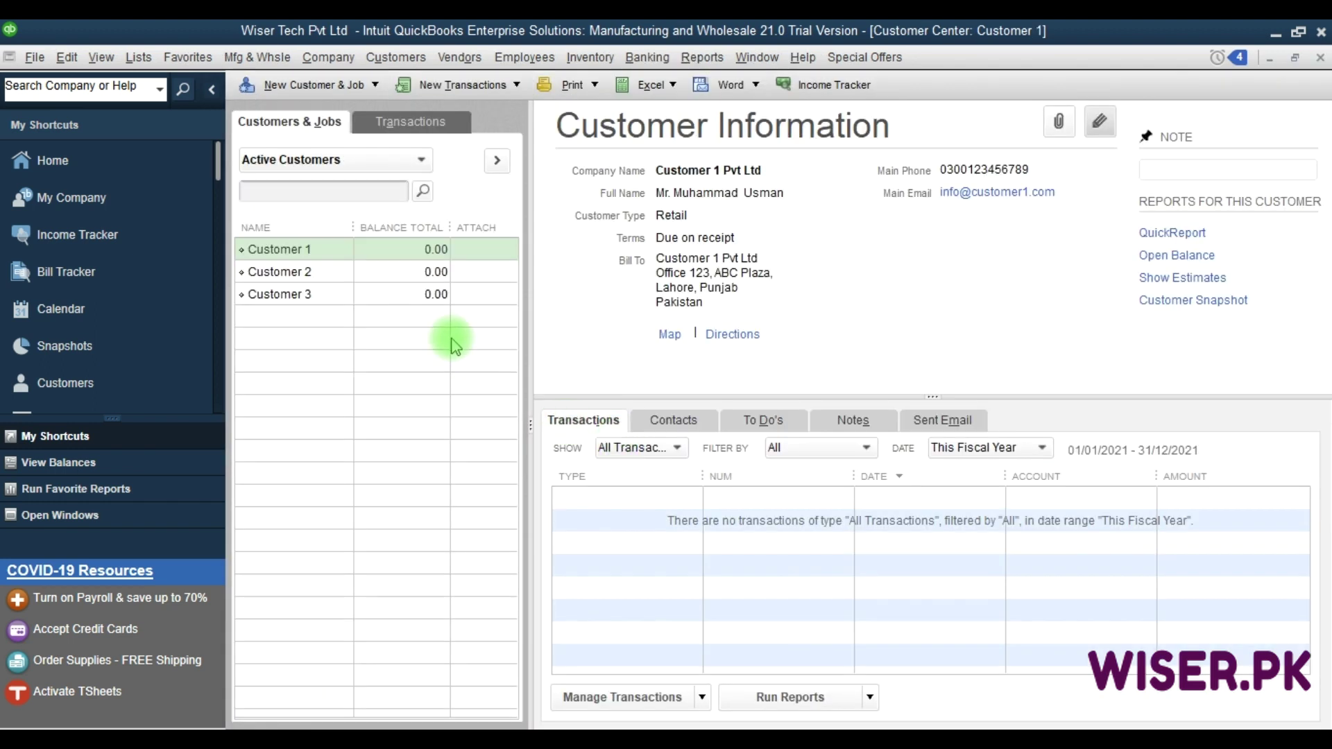
key(Escape)
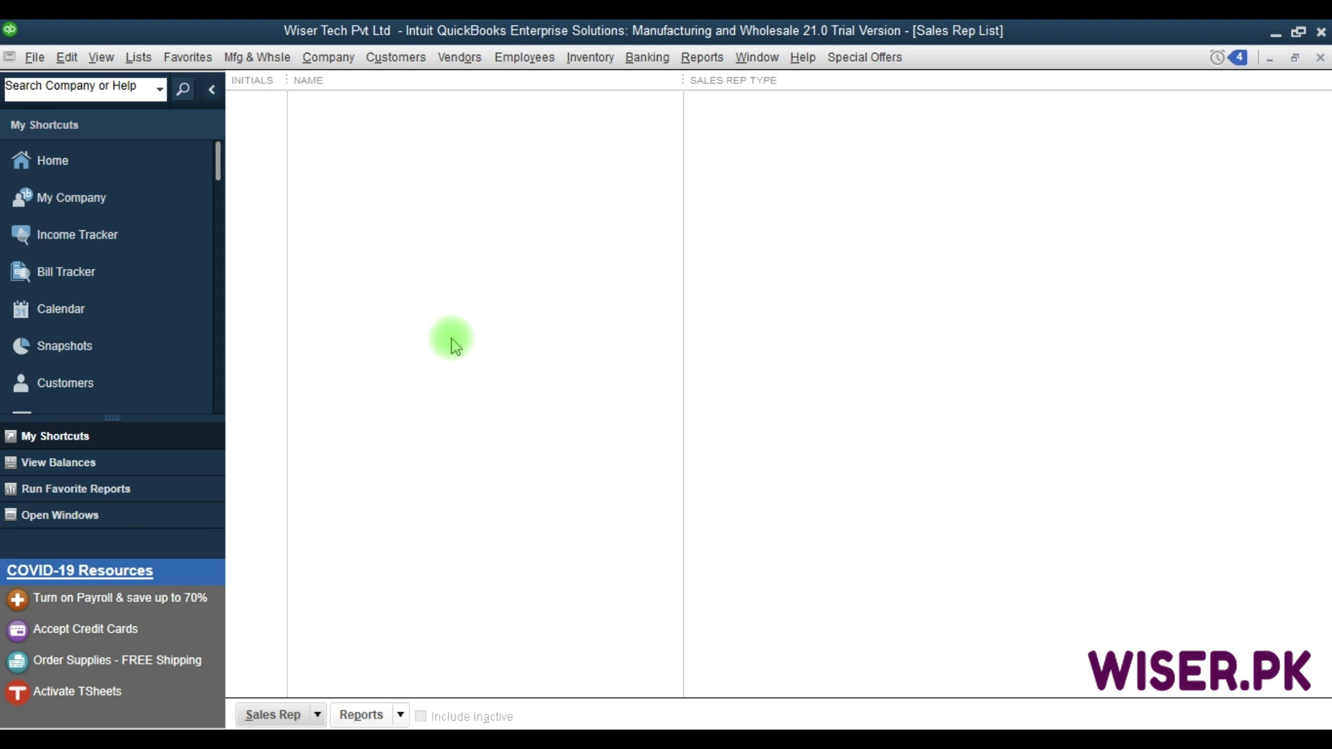
Start a new sales rep in the Sales Rep List and choose the first listed employee as the rep
click(138, 57)
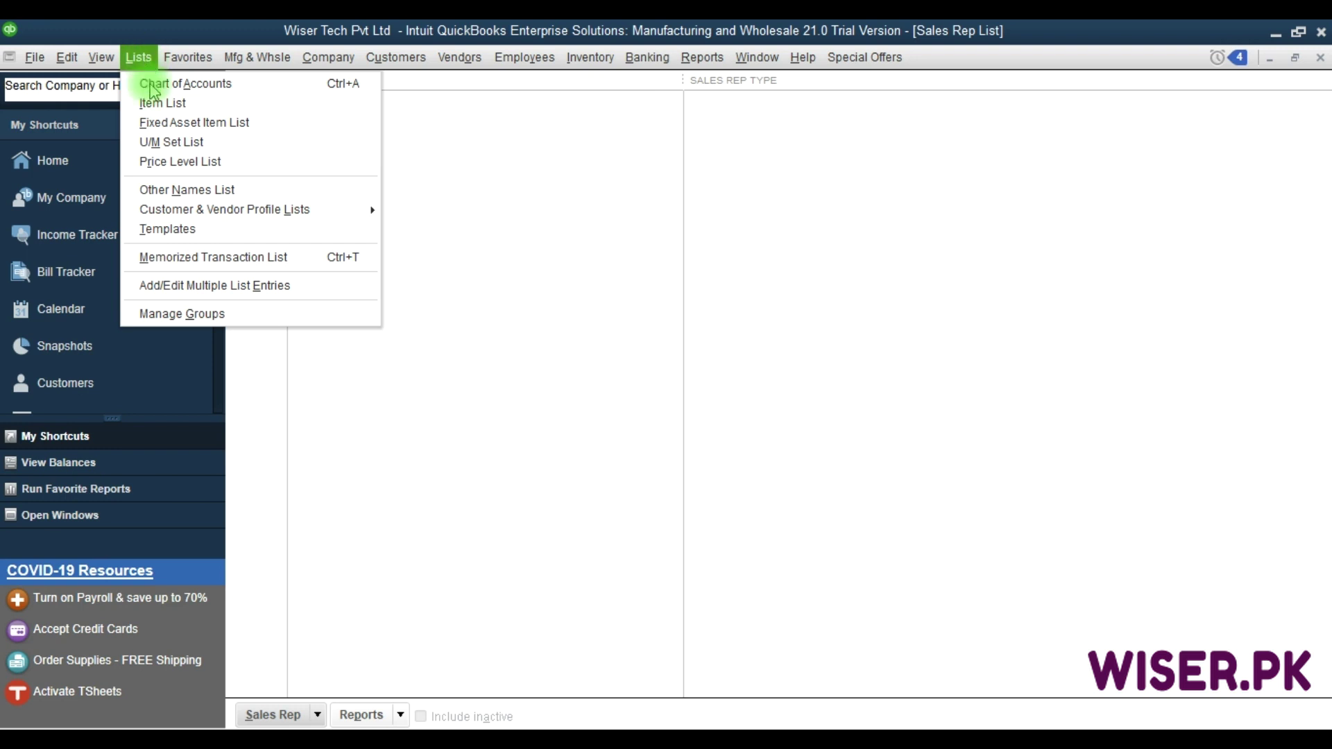
mouse_move(173, 210)
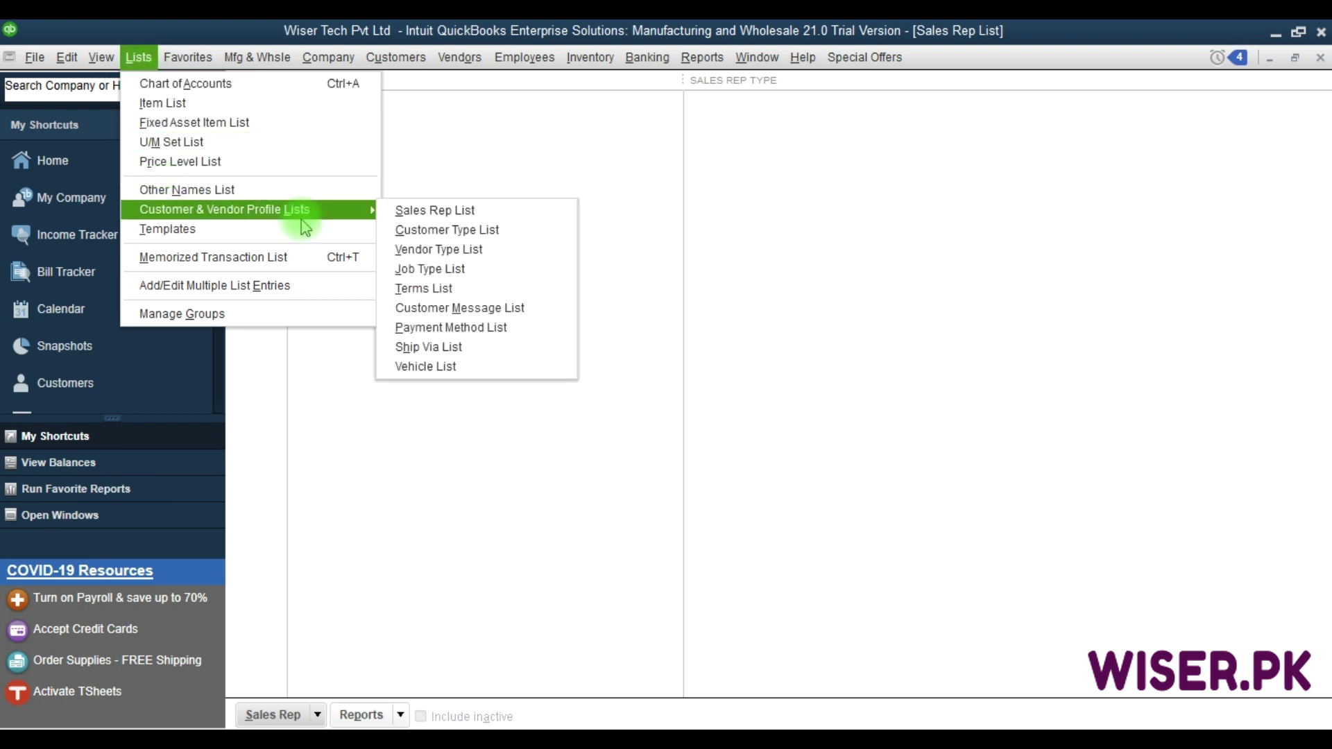
click(439, 210)
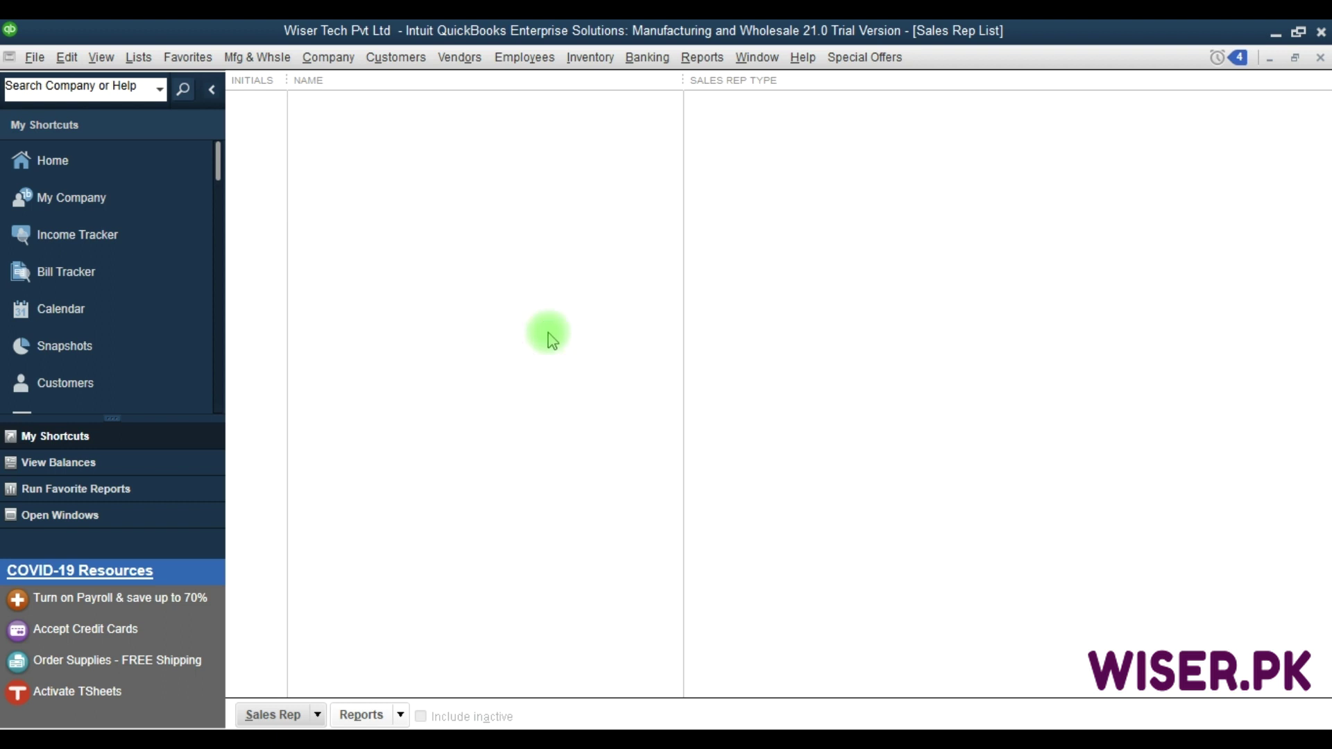
click(318, 715)
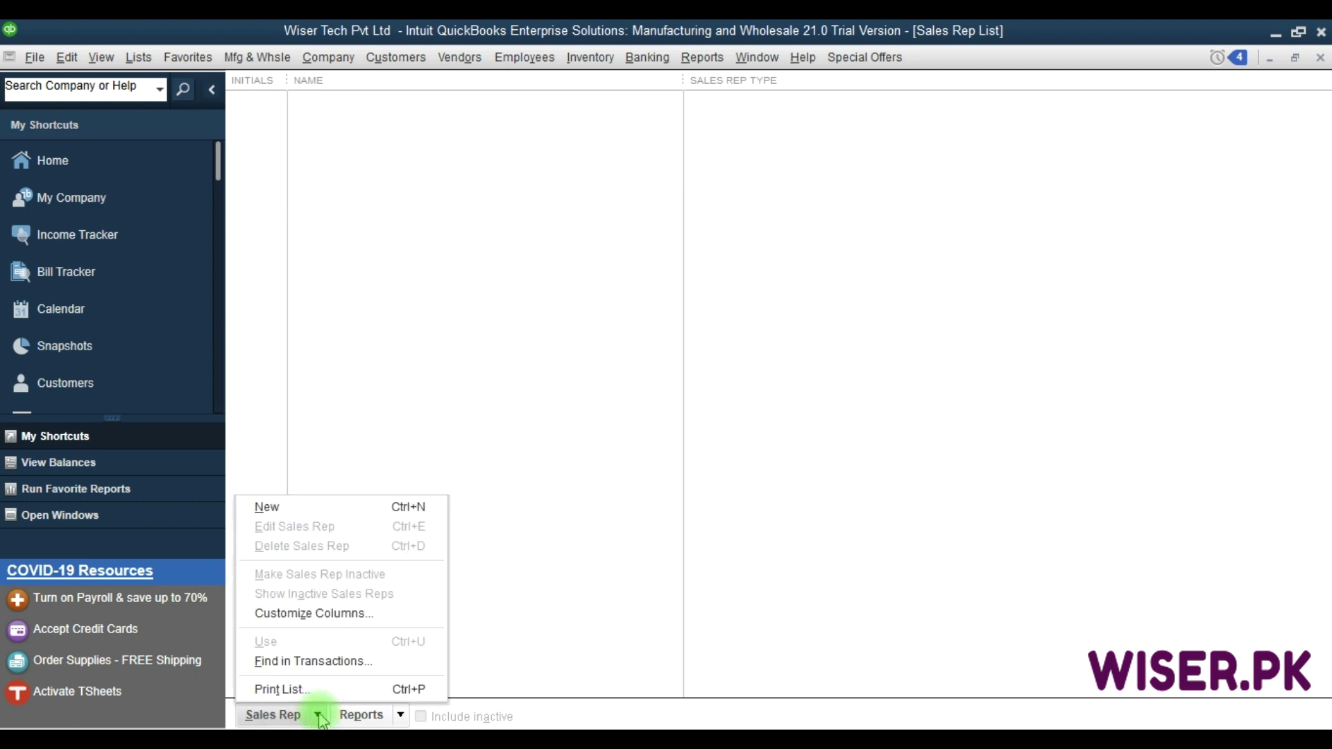
click(400, 512)
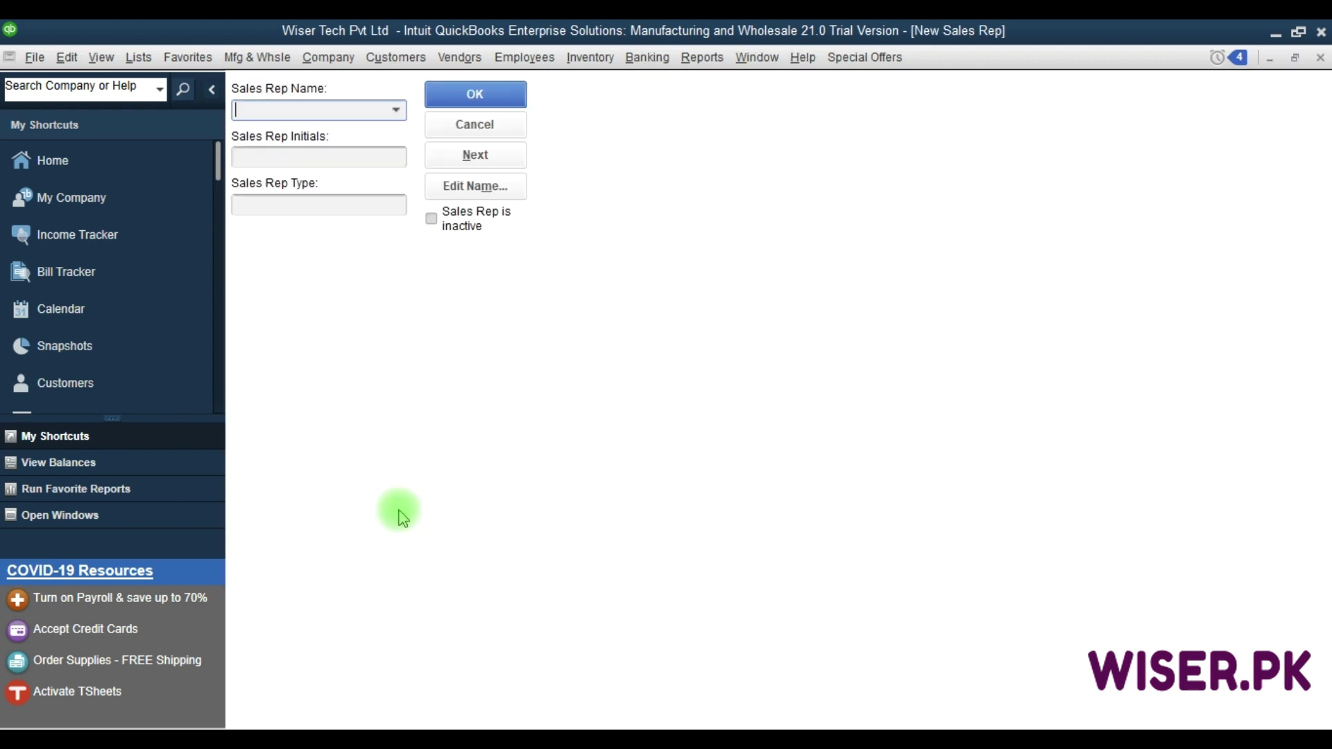
click(395, 113)
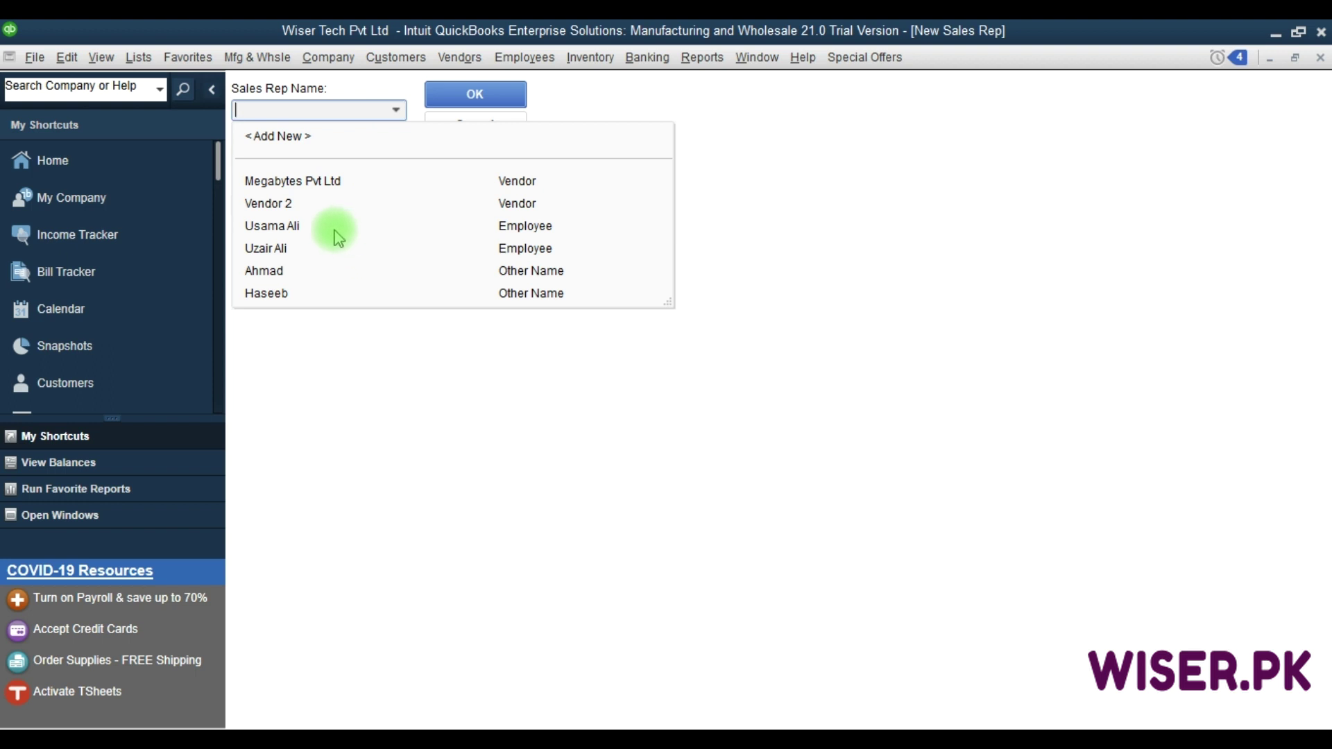
click(291, 229)
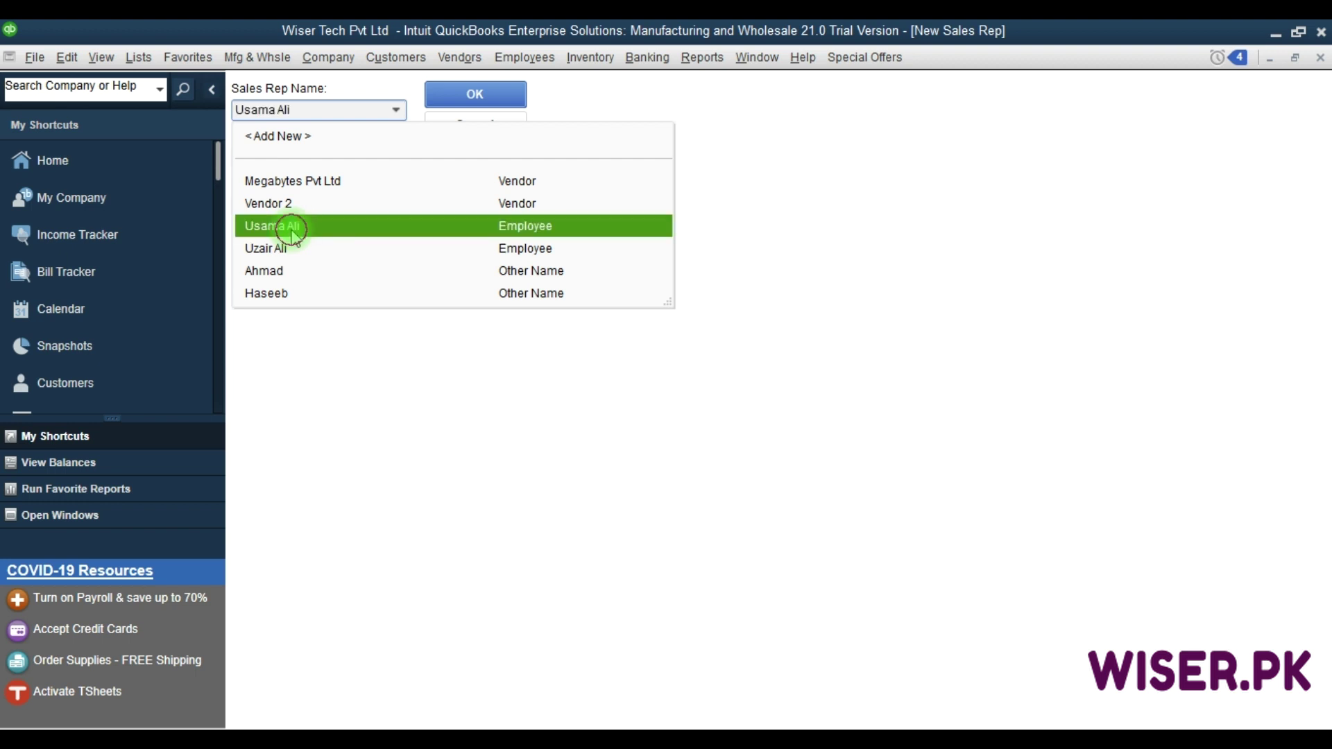
click(348, 159)
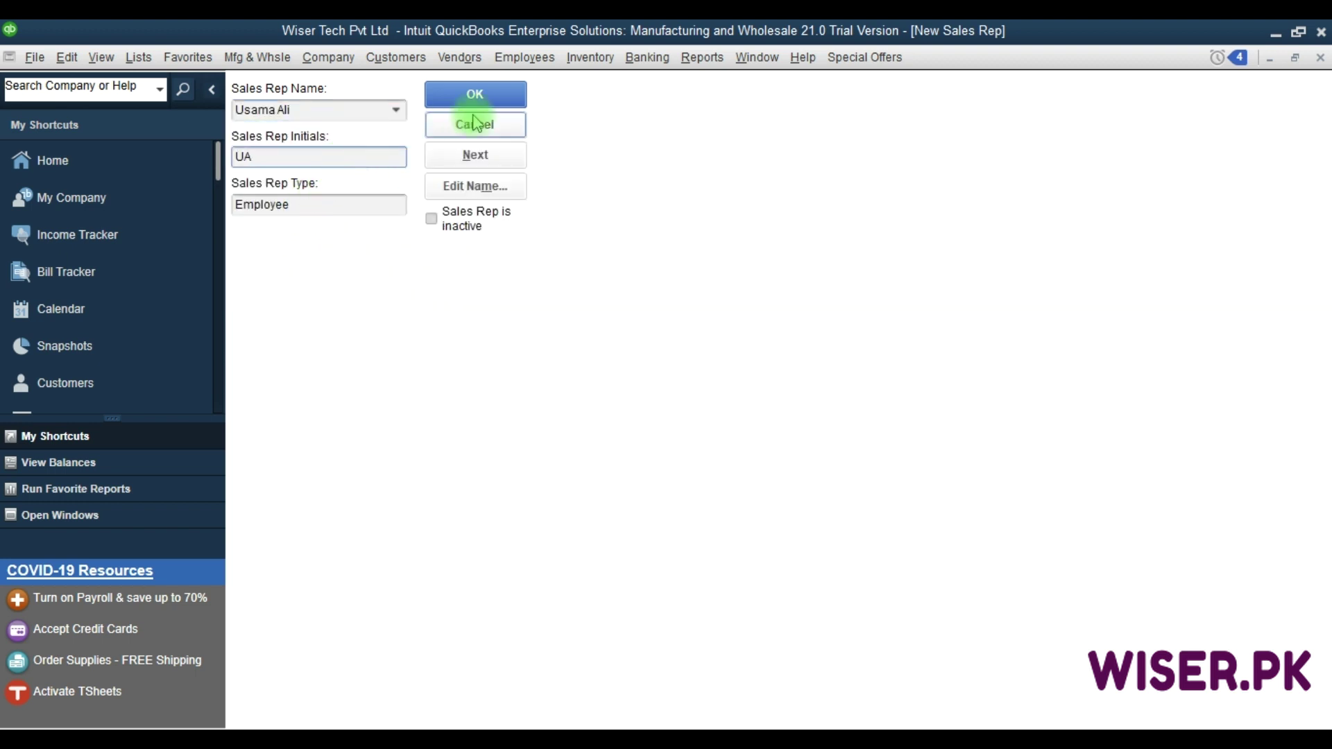
Check the chosen employee's job title in the employment info, then close the record and return to the new sales rep form
click(542, 58)
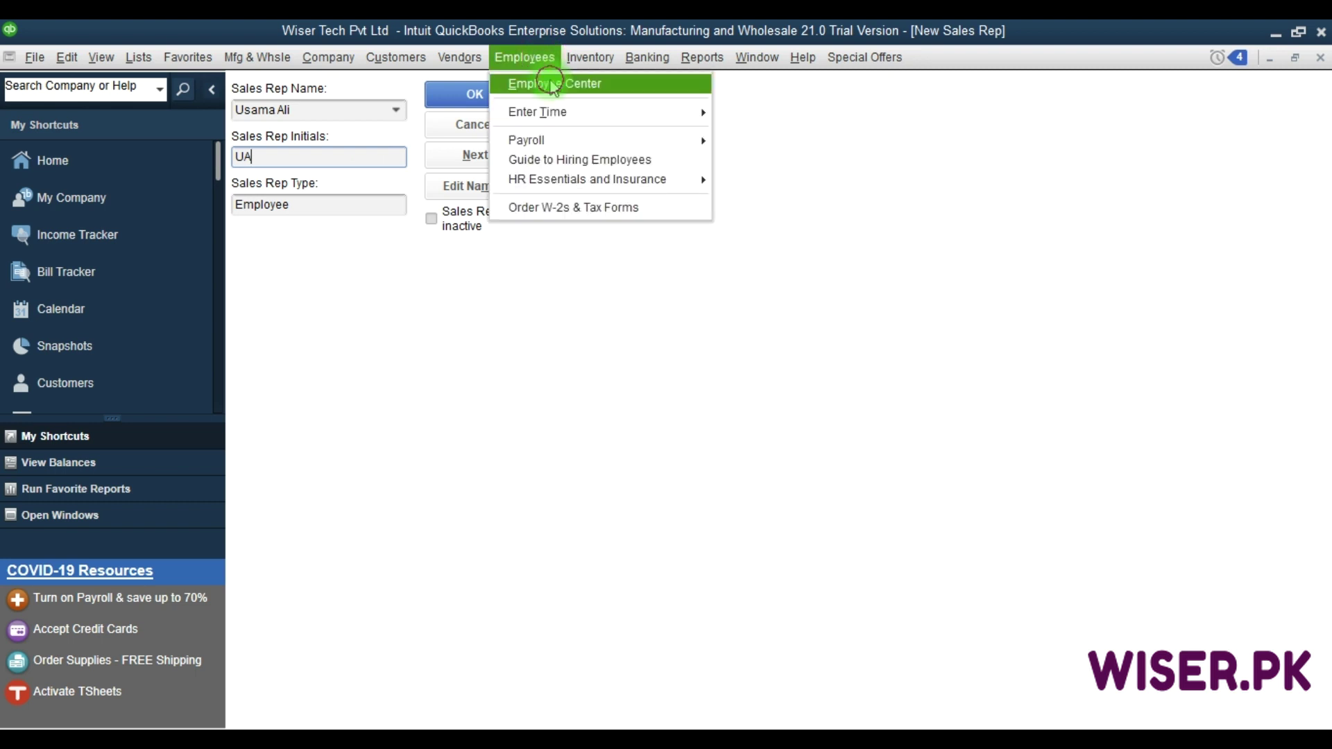
click(552, 84)
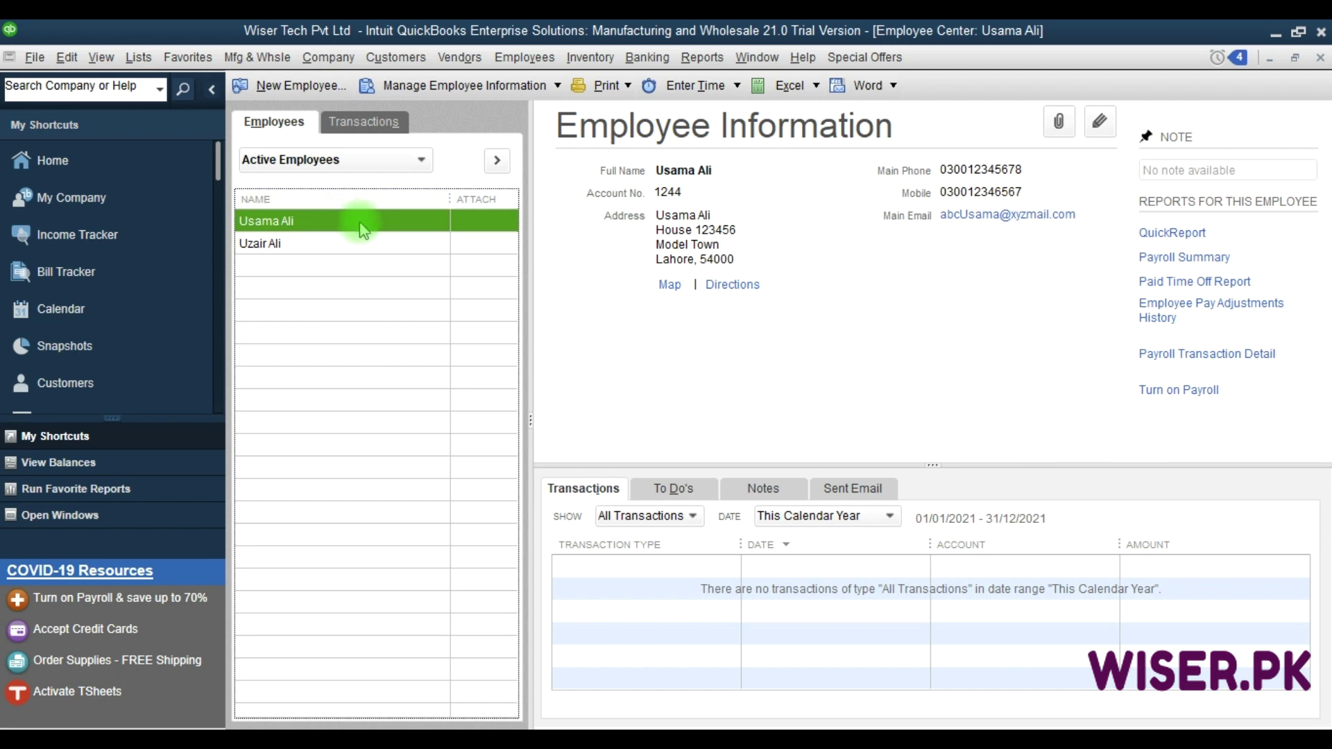
click(1101, 134)
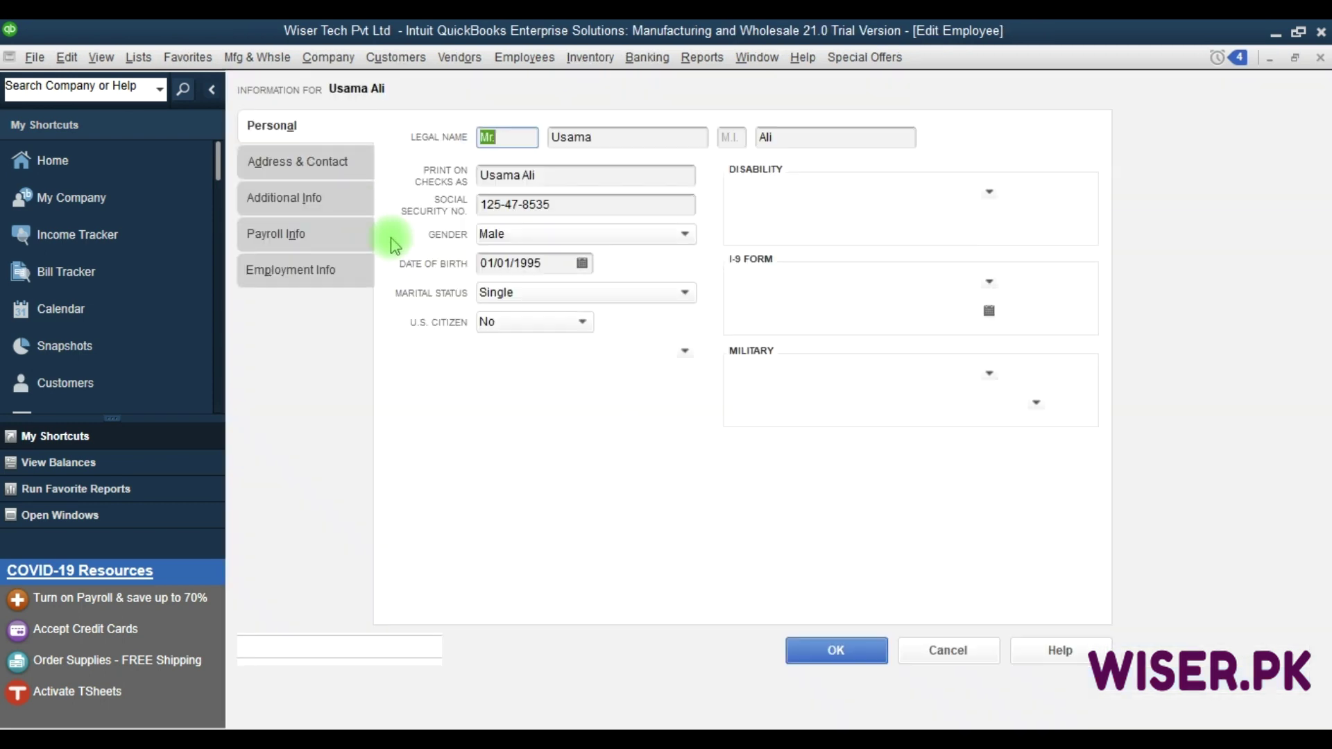
click(303, 235)
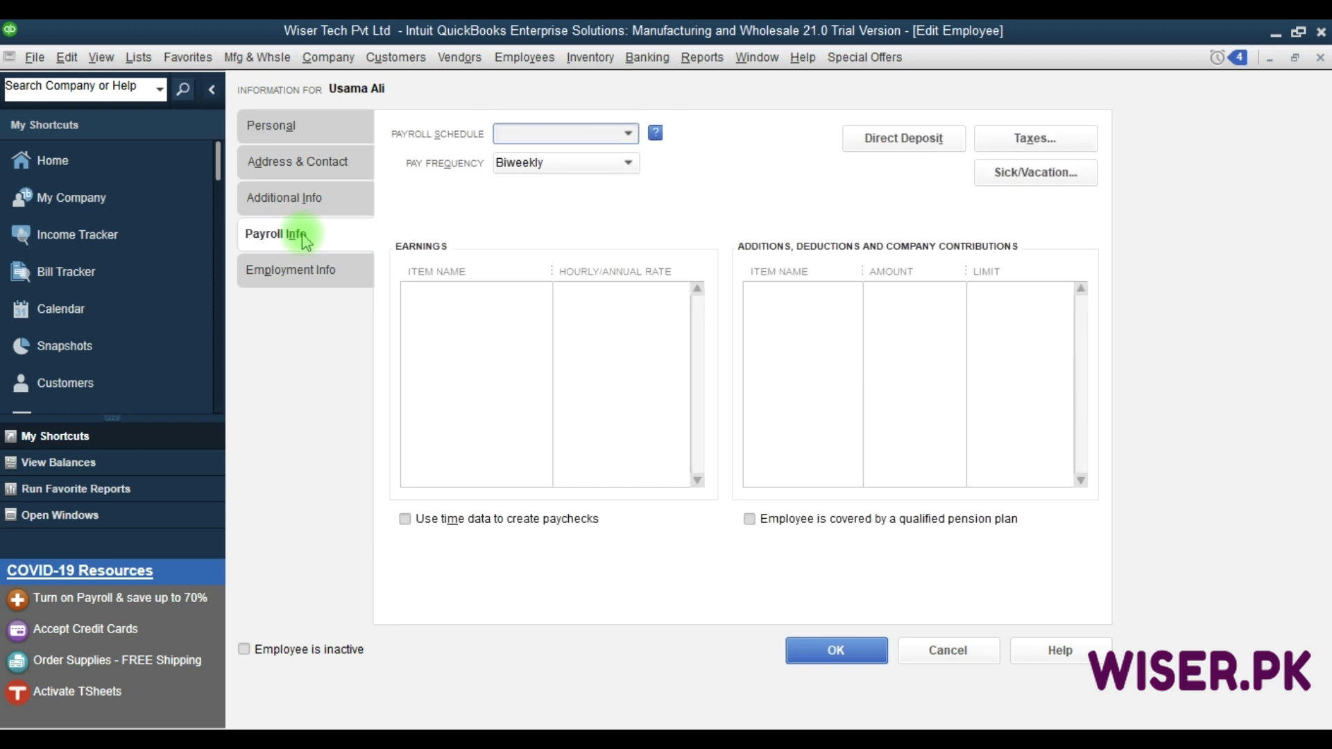
click(295, 269)
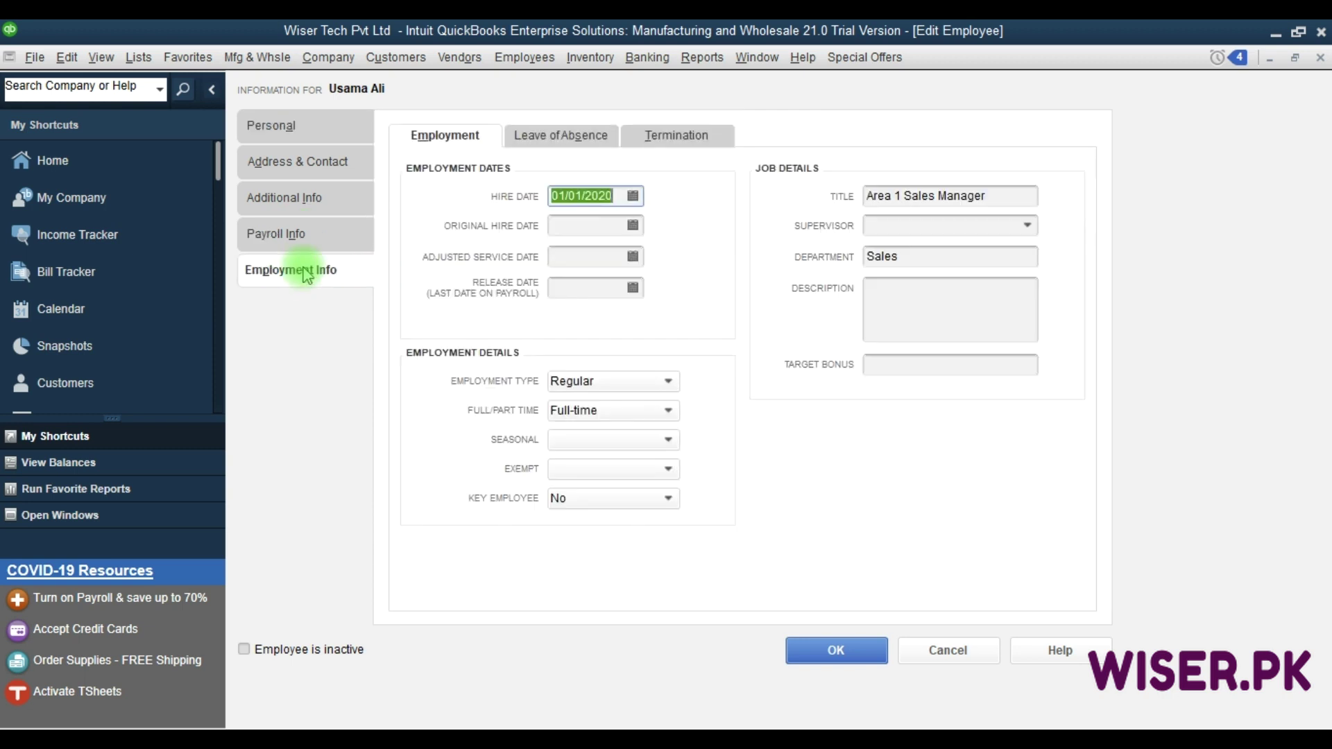
double_click(962, 199)
click(988, 198)
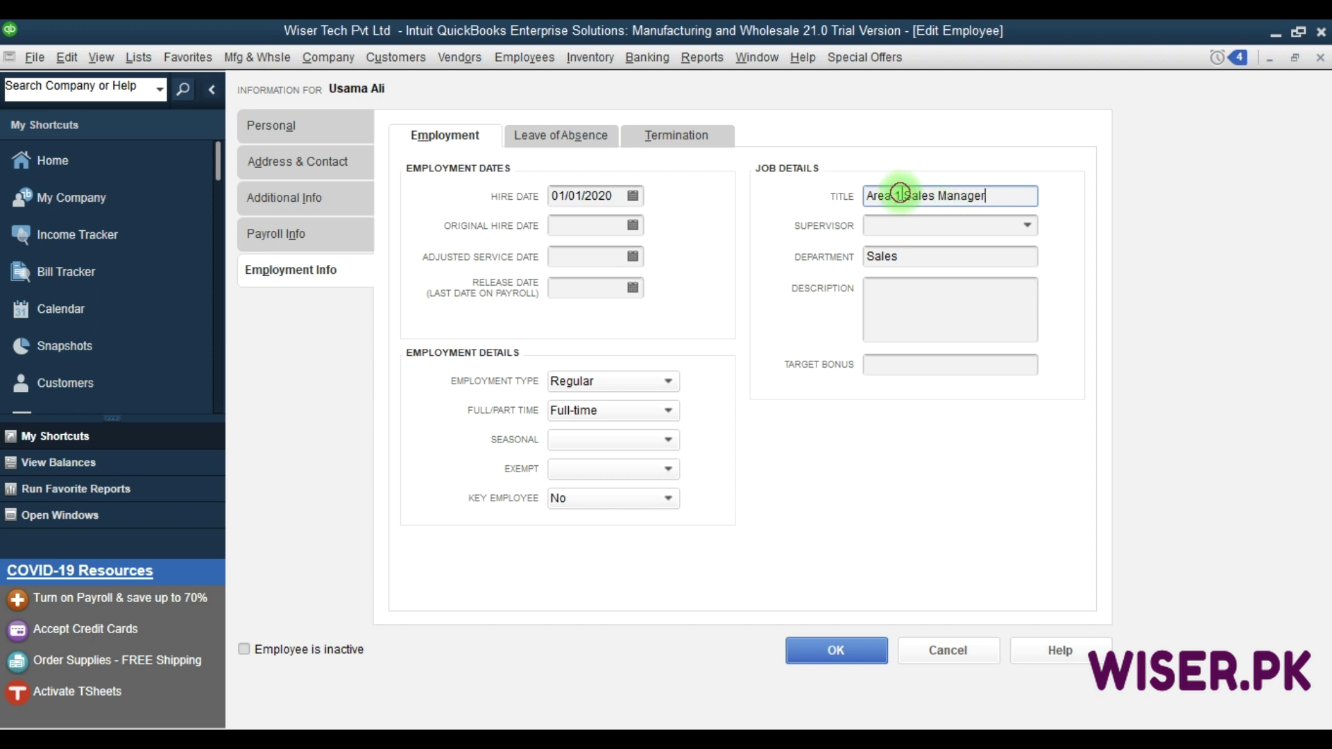
click(1320, 57)
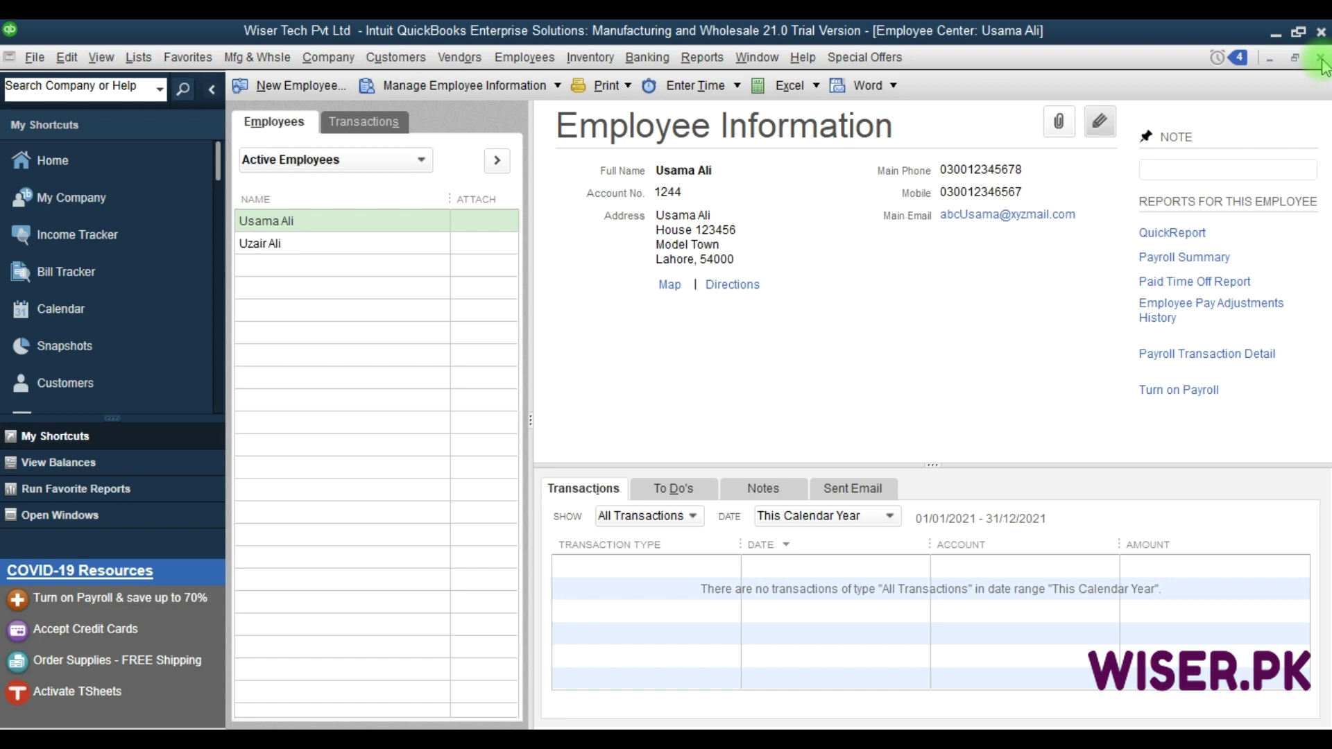
key(Escape)
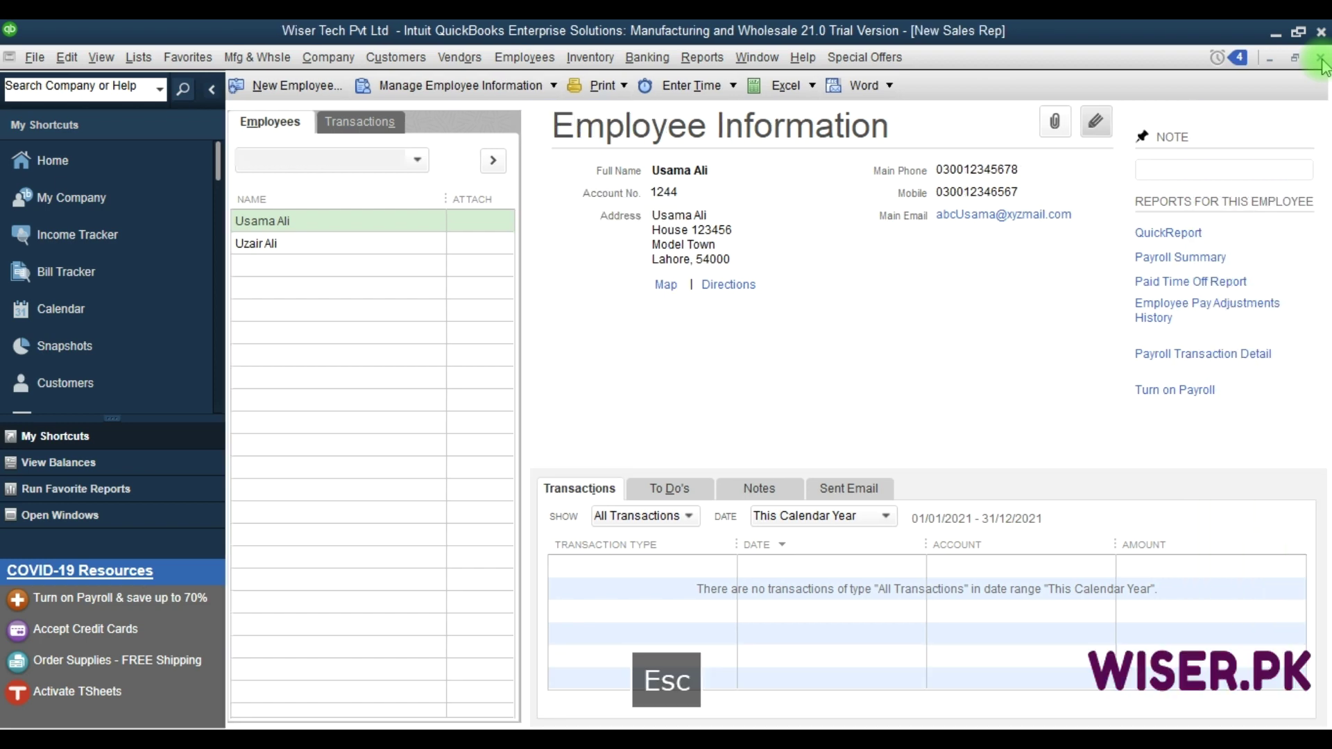
key(F9)
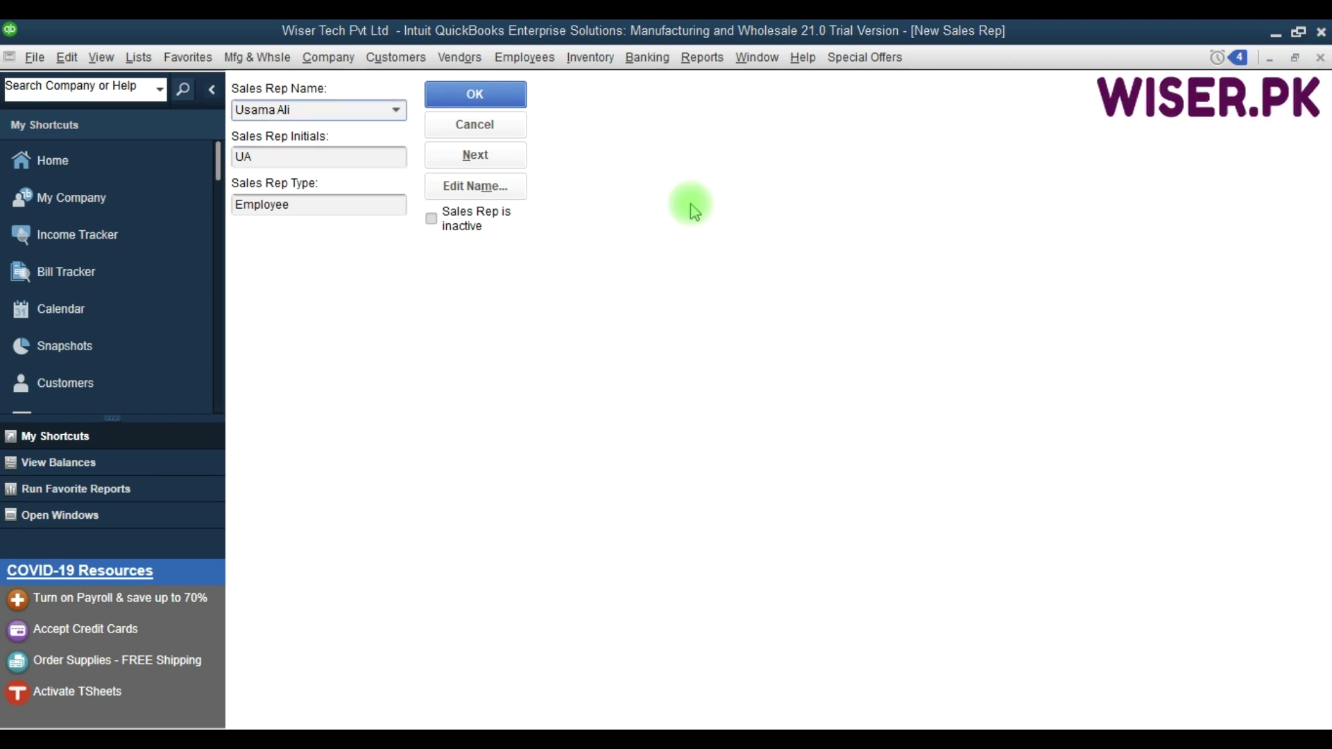
Replace the new sales rep's initials with 12345
click(396, 111)
click(398, 113)
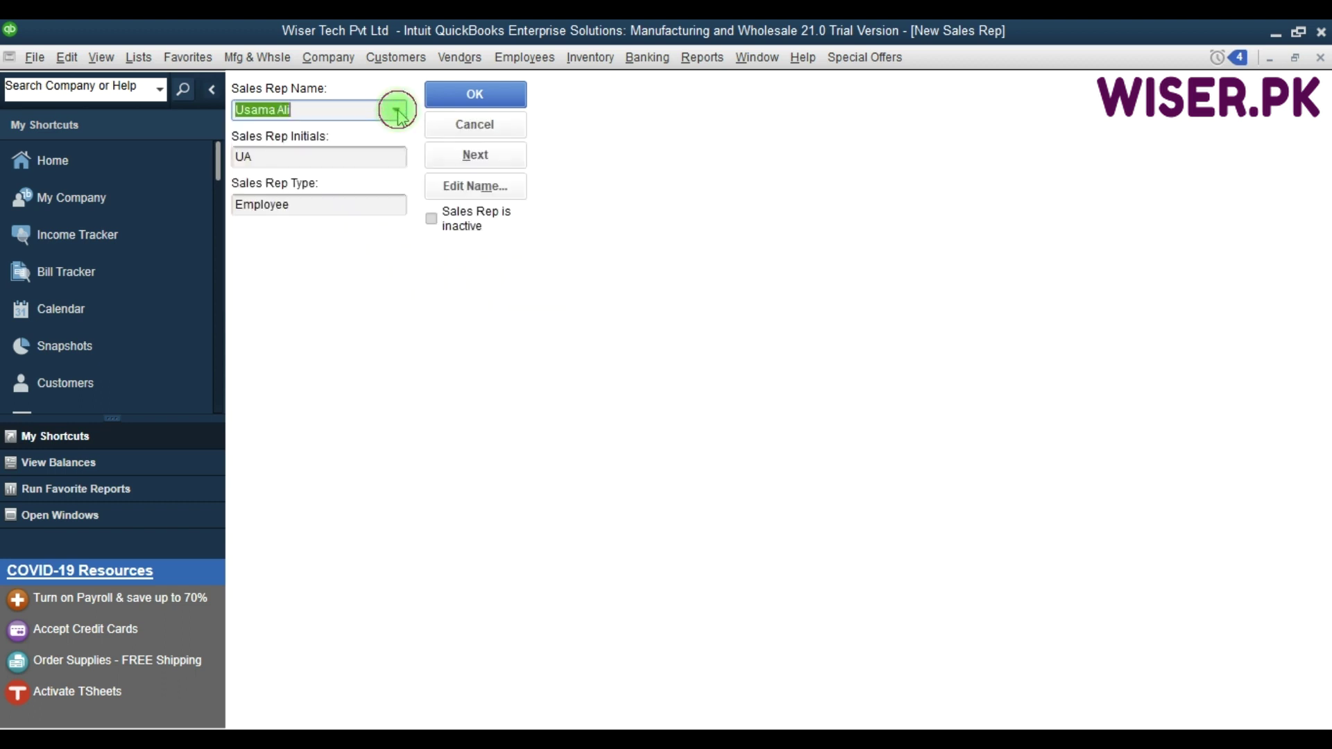
click(367, 156)
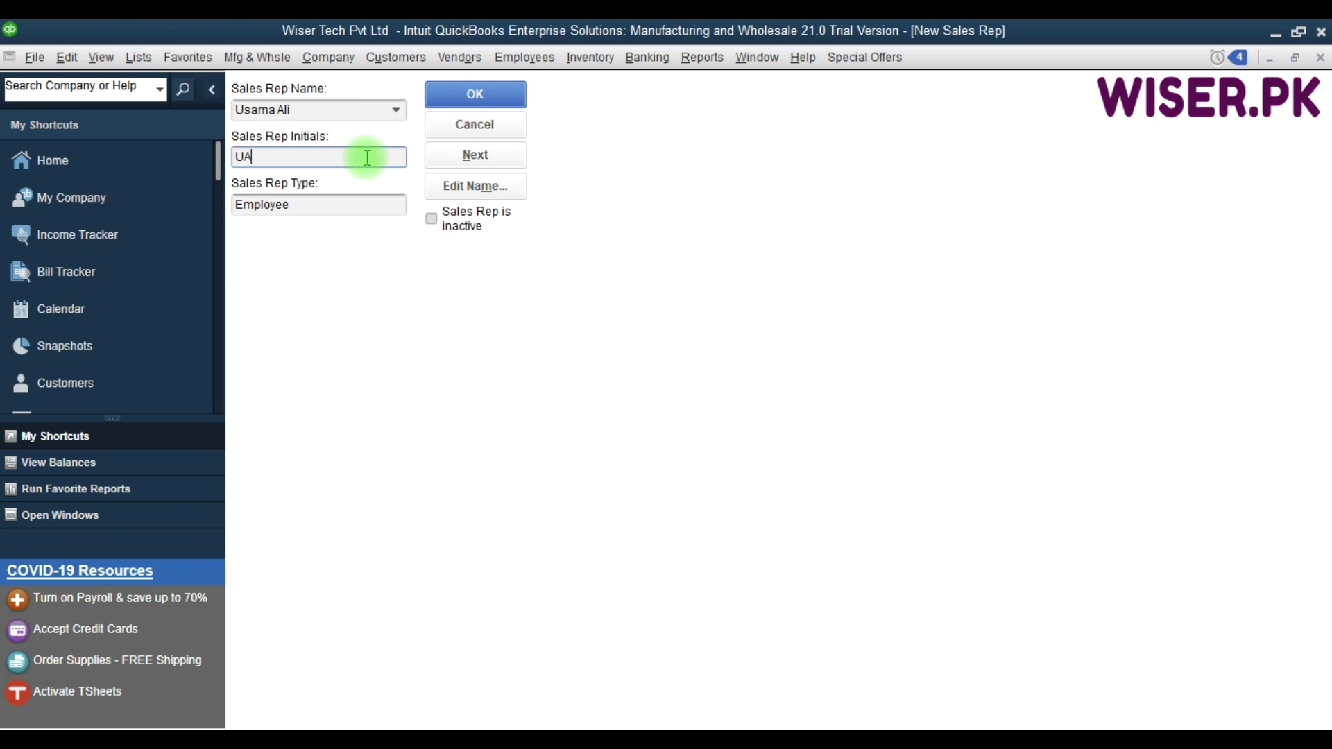
key(BackSpace)
key(BackSpace)
text(12345)
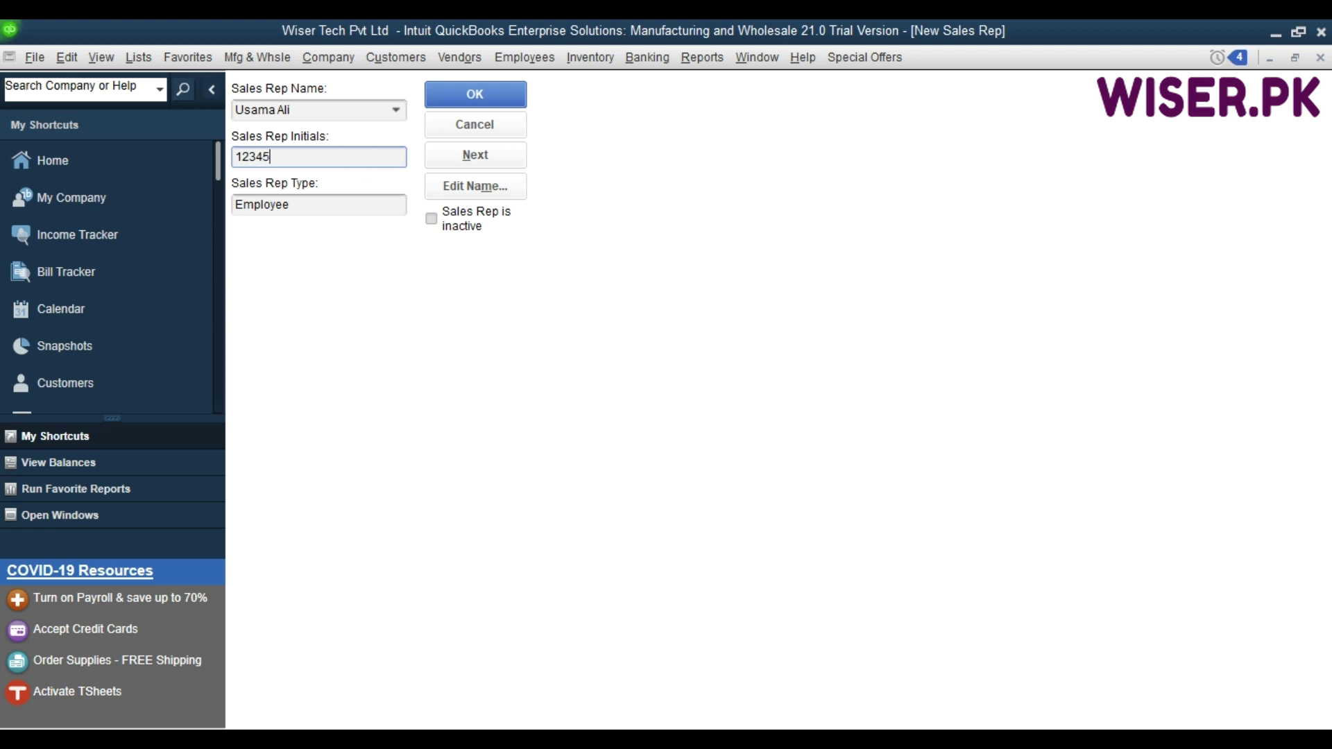
Replace the sales rep's initials with the employee's first name and save the new sales rep
key(BackSpace)
key(BackSpace)
key(BackSpace)
key(BackSpace)
key(BackSpace)
click(373, 113)
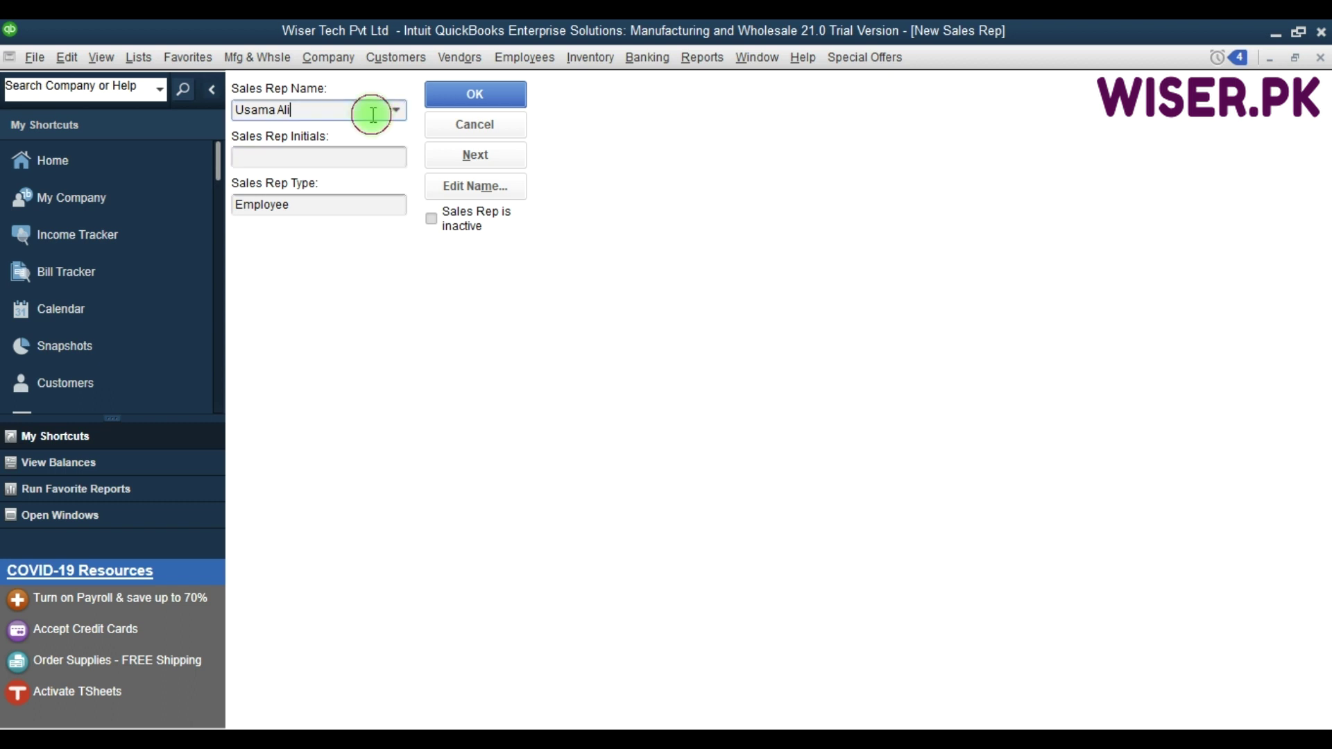
click(288, 154)
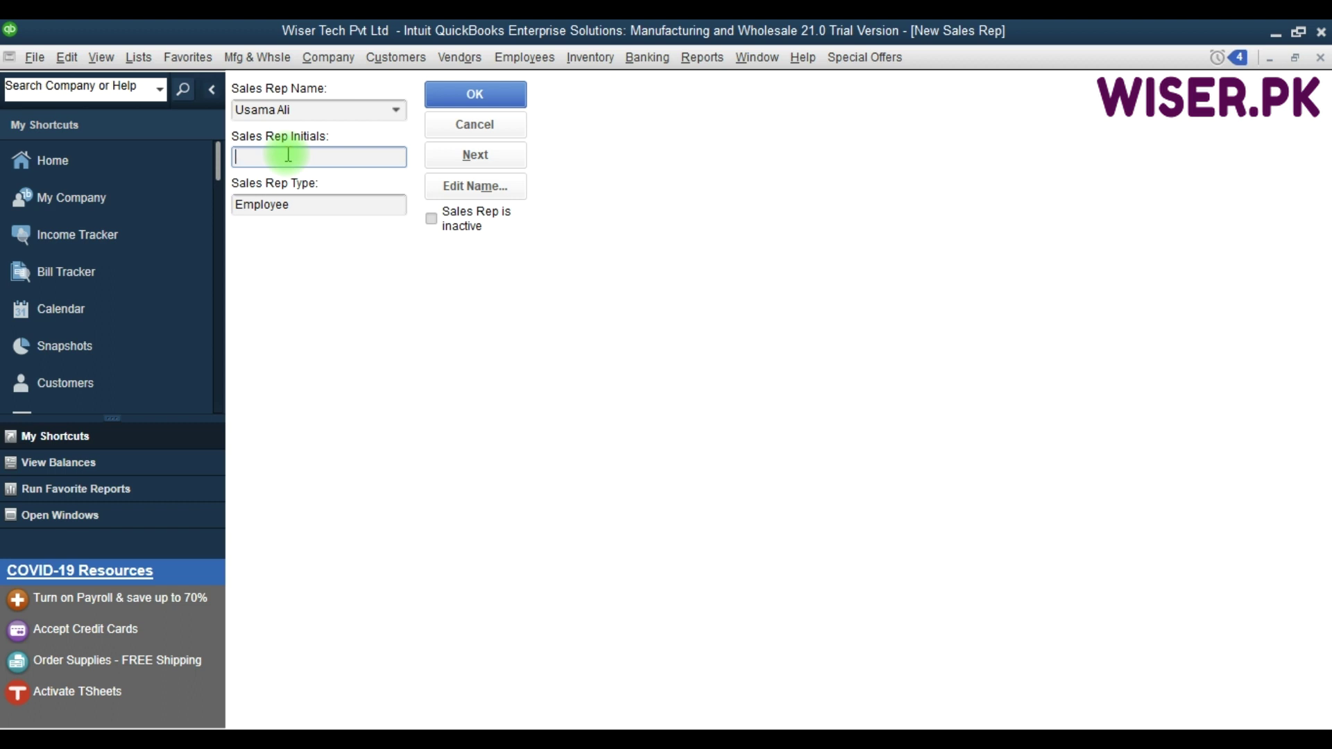
click(267, 110)
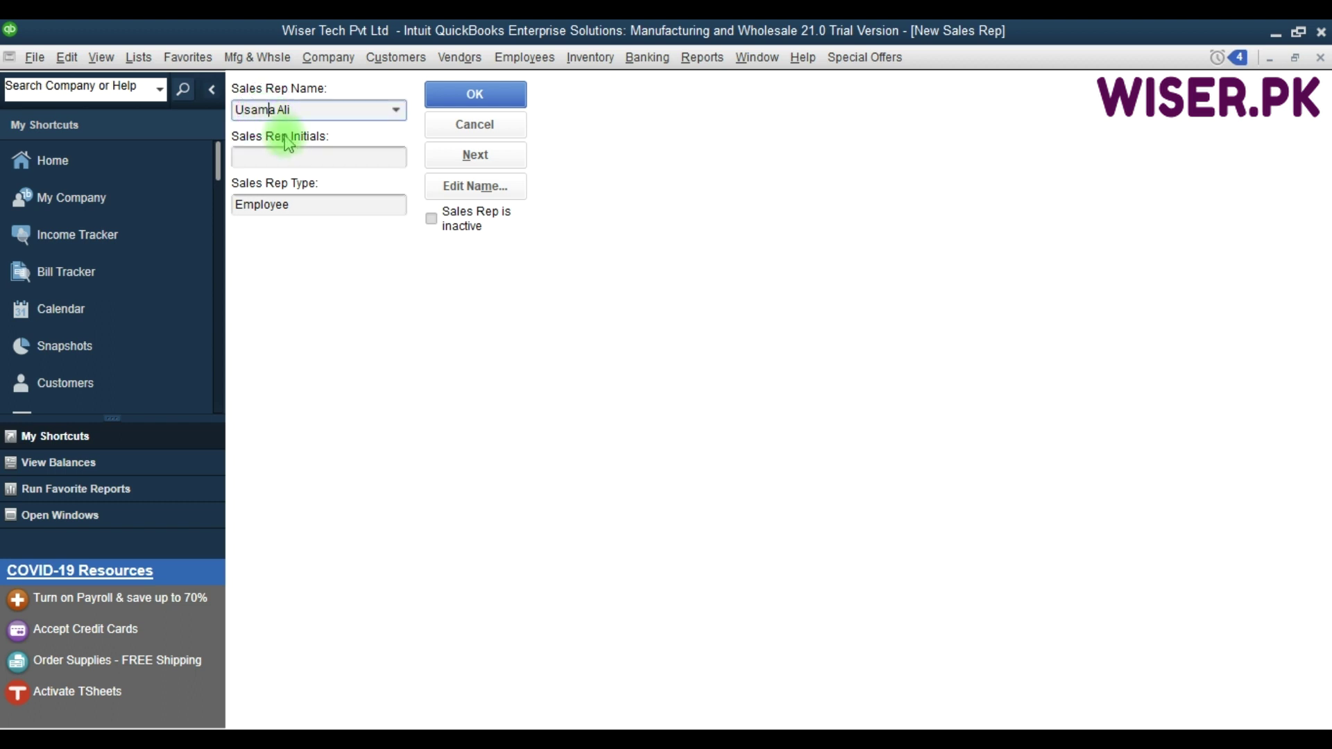
click(289, 158)
text(Usama)
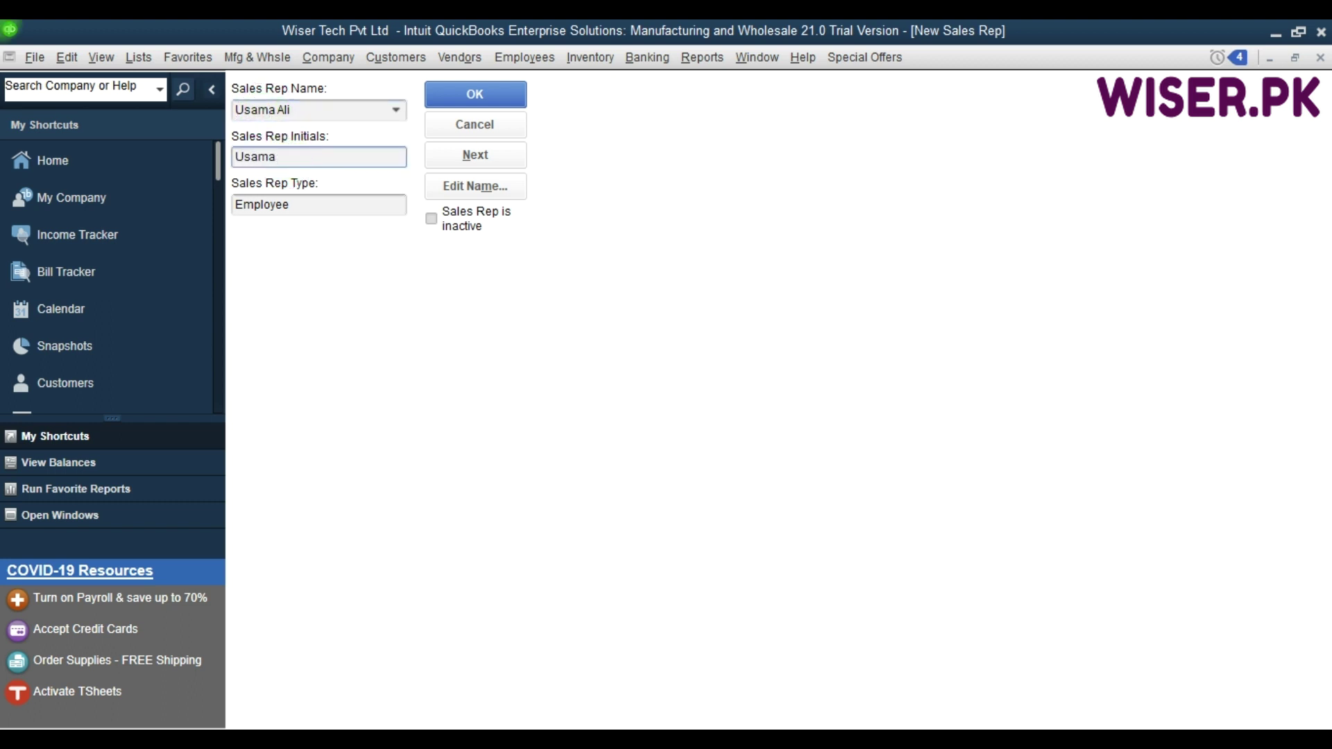
click(306, 158)
click(457, 101)
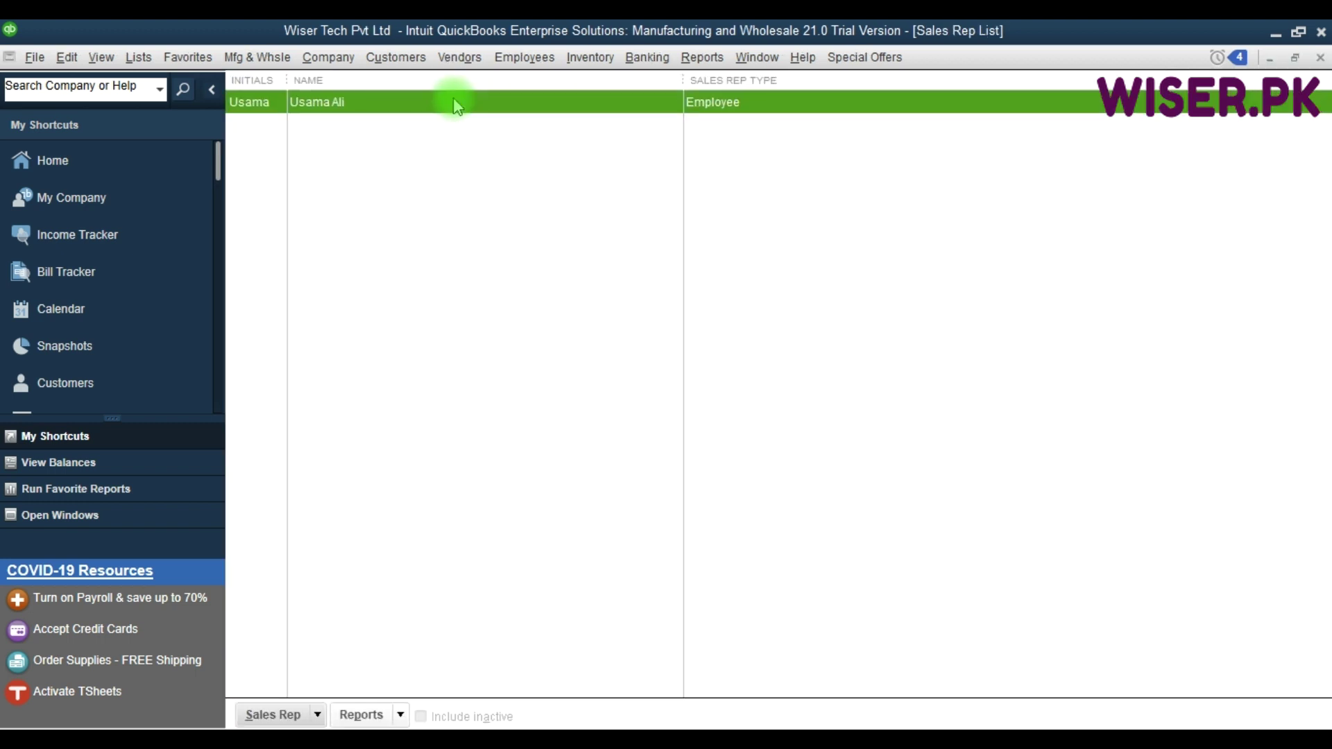
Add the second listed employee as a new sales rep, using the employee's first name as the initials, and save
click(303, 718)
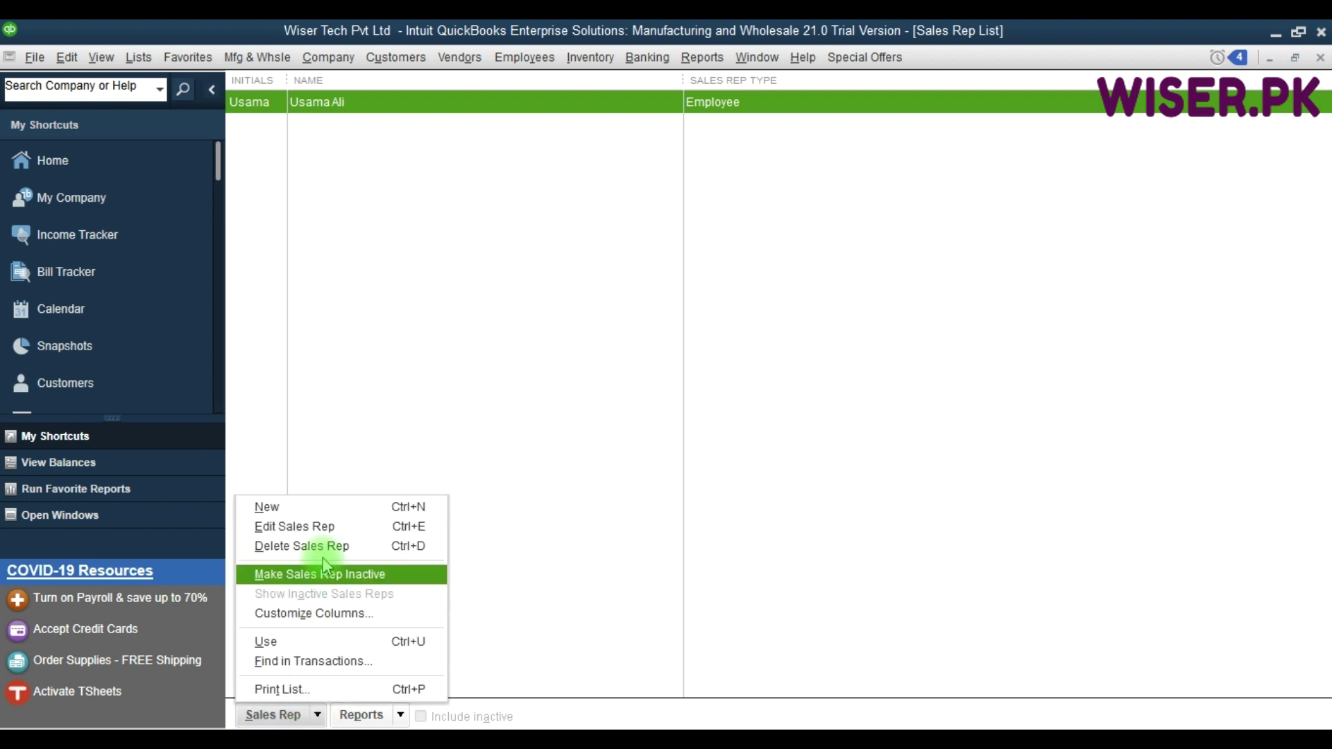
click(371, 511)
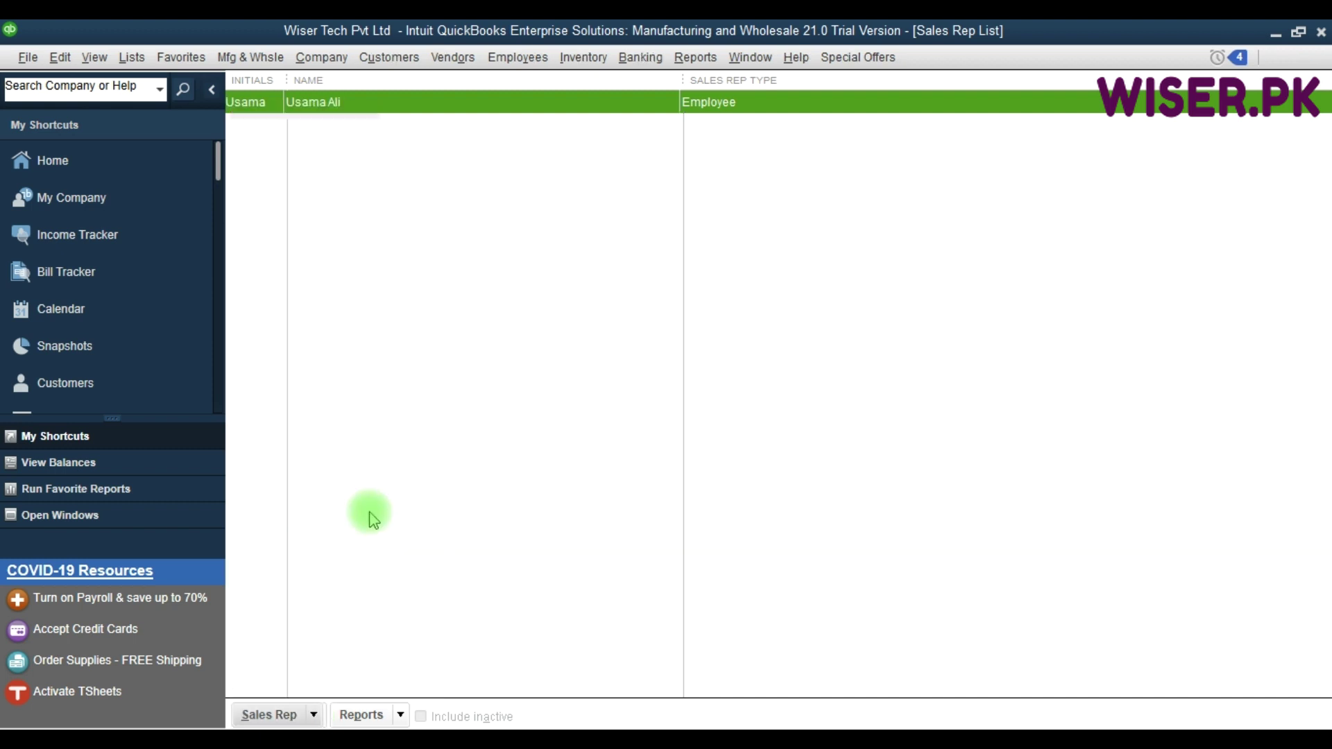
click(394, 111)
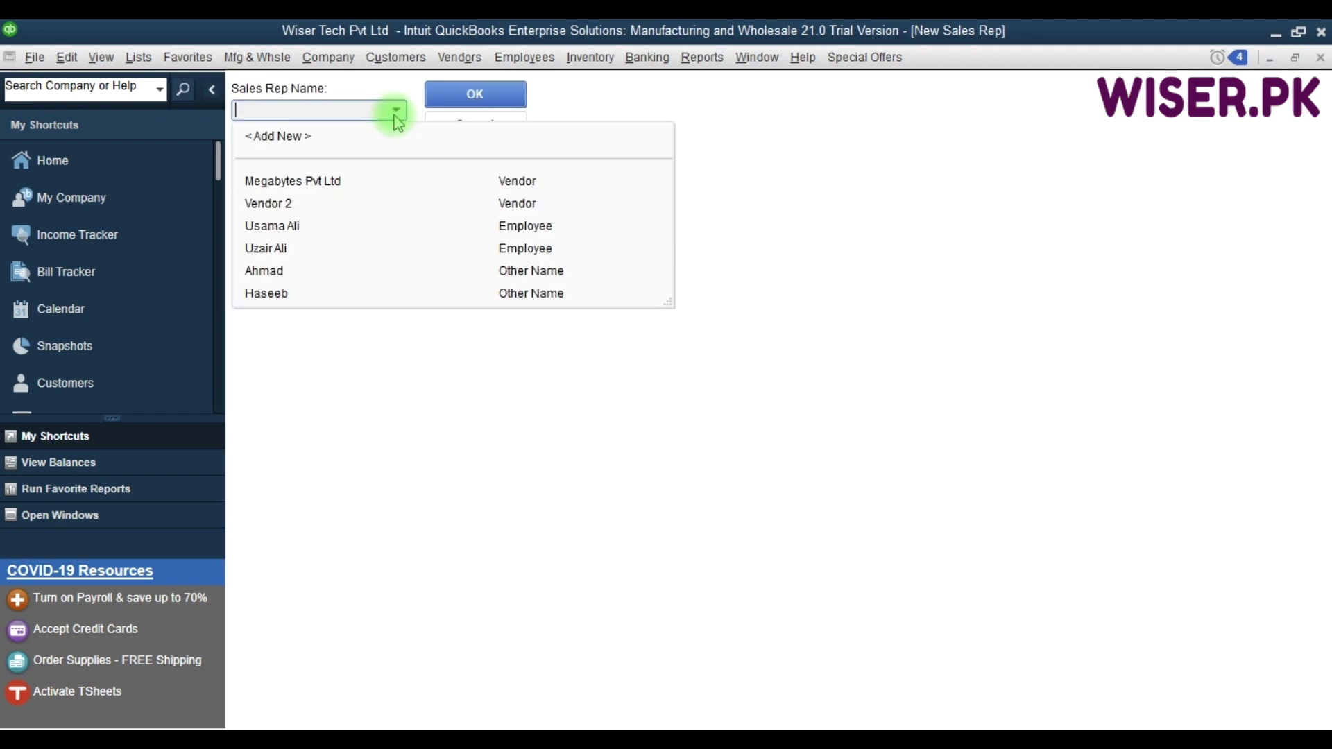
click(283, 253)
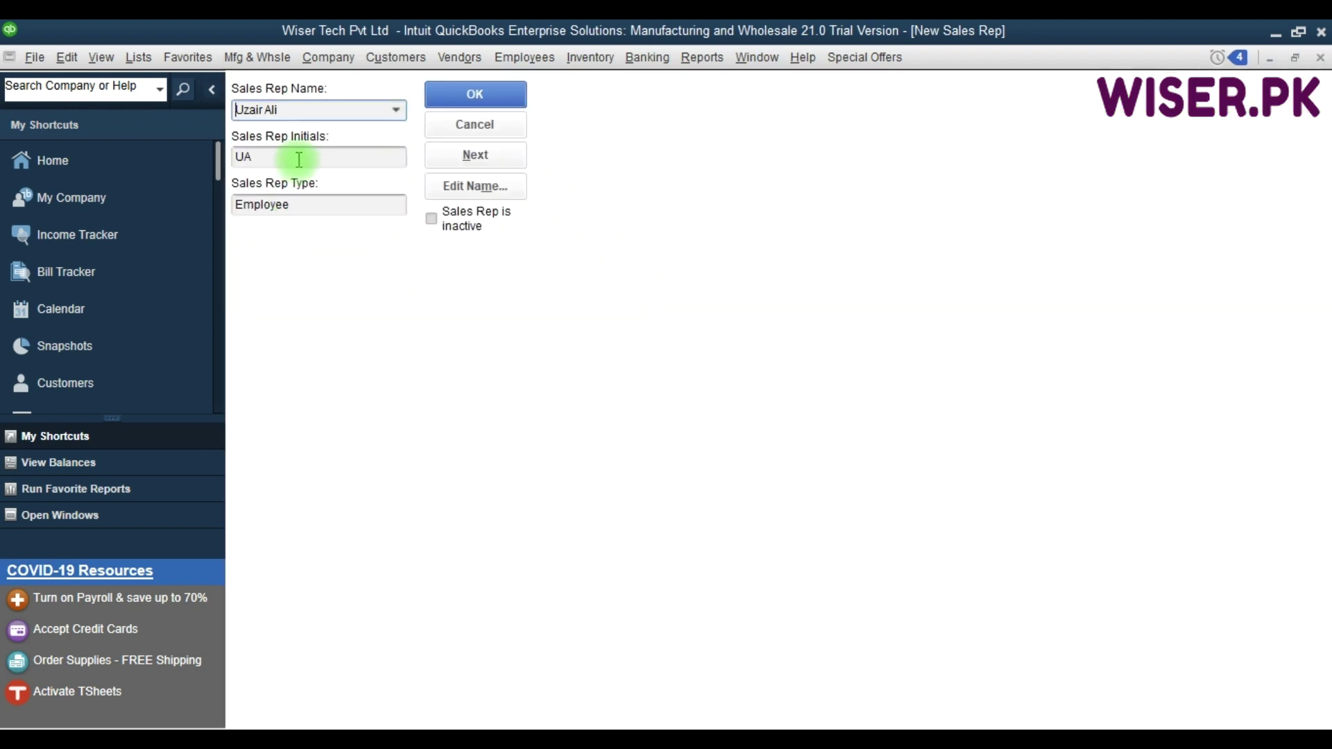
click(286, 159)
key(BackSpace)
key(BackSpace)
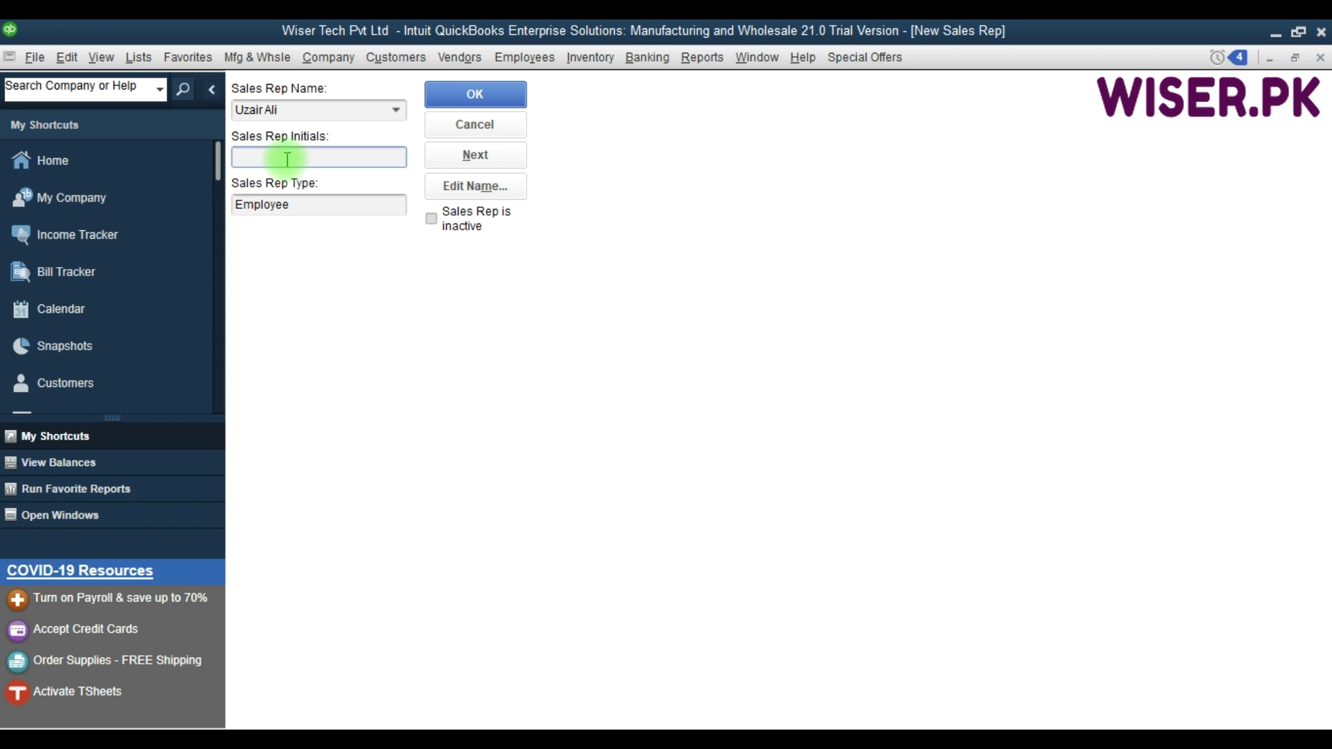
text(Uzair)
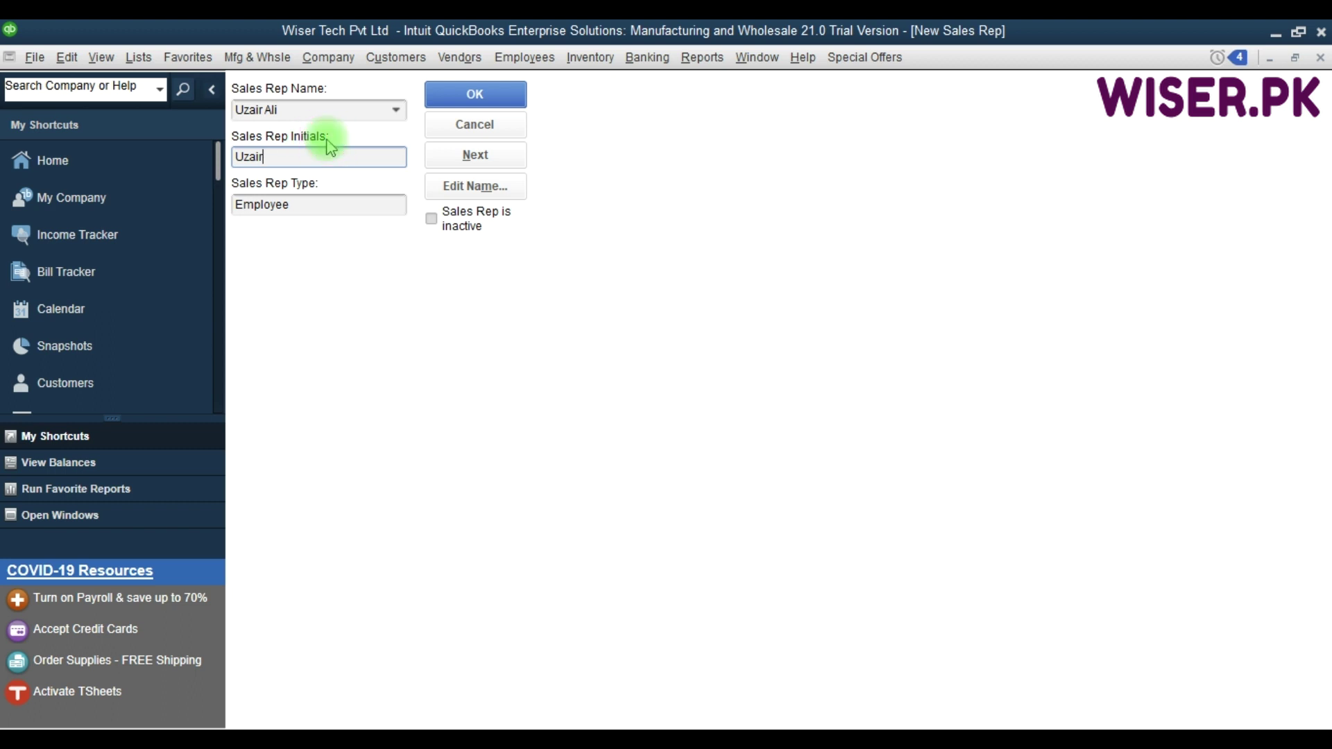
click(467, 103)
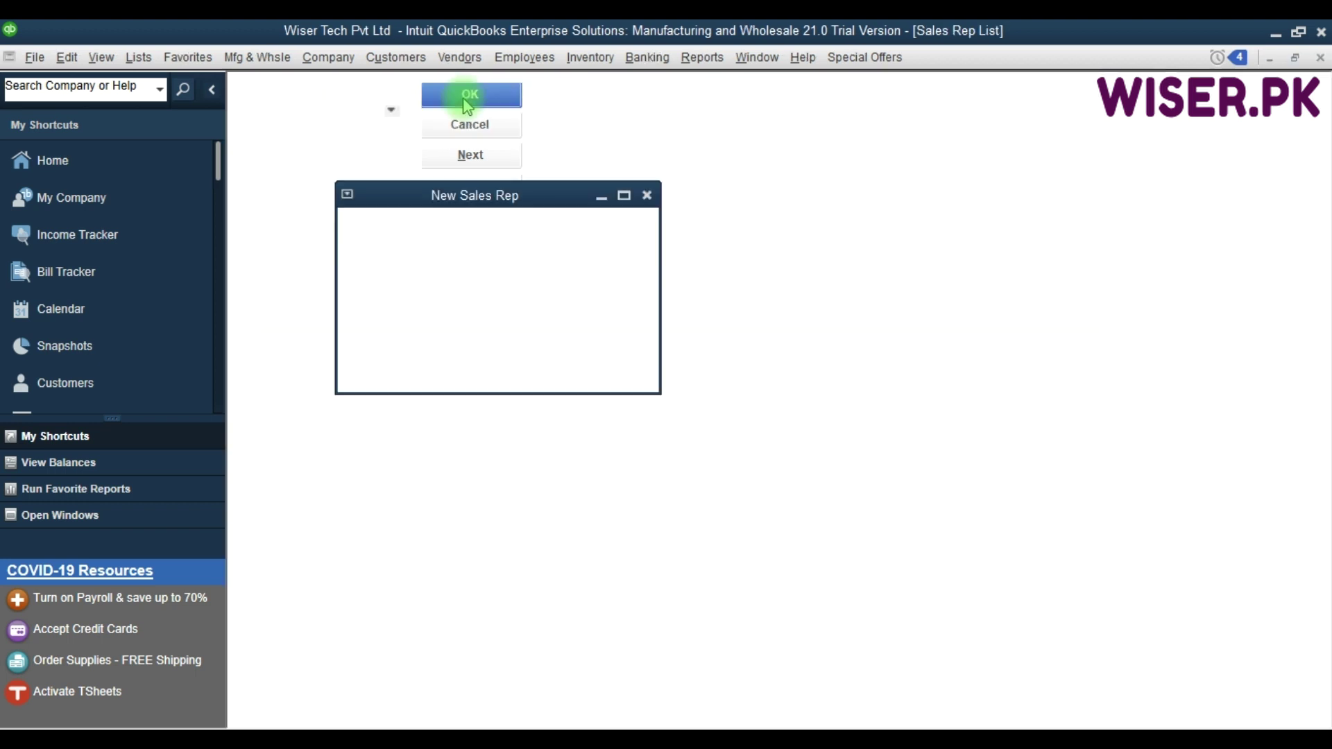
View the QuickReport for the second sales rep in the list, then close the report and the Sales Rep List
click(359, 102)
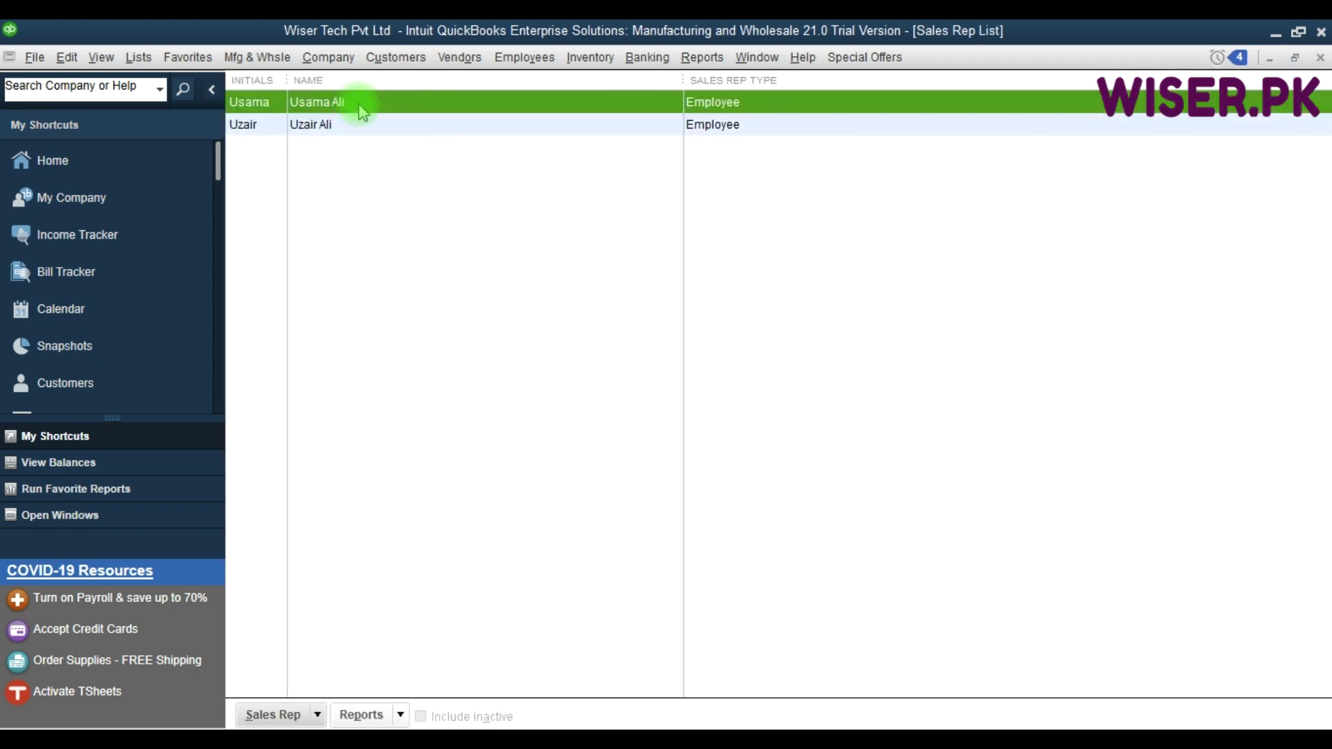
click(356, 130)
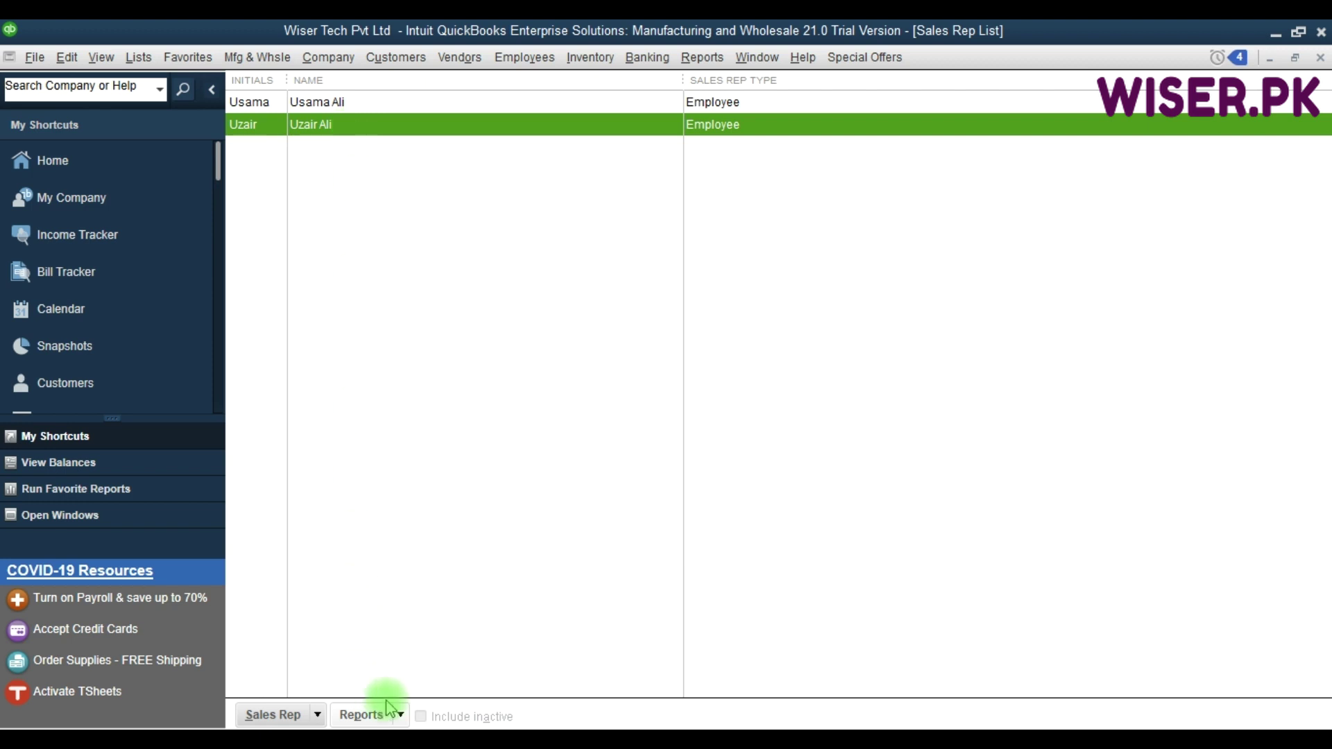
click(401, 715)
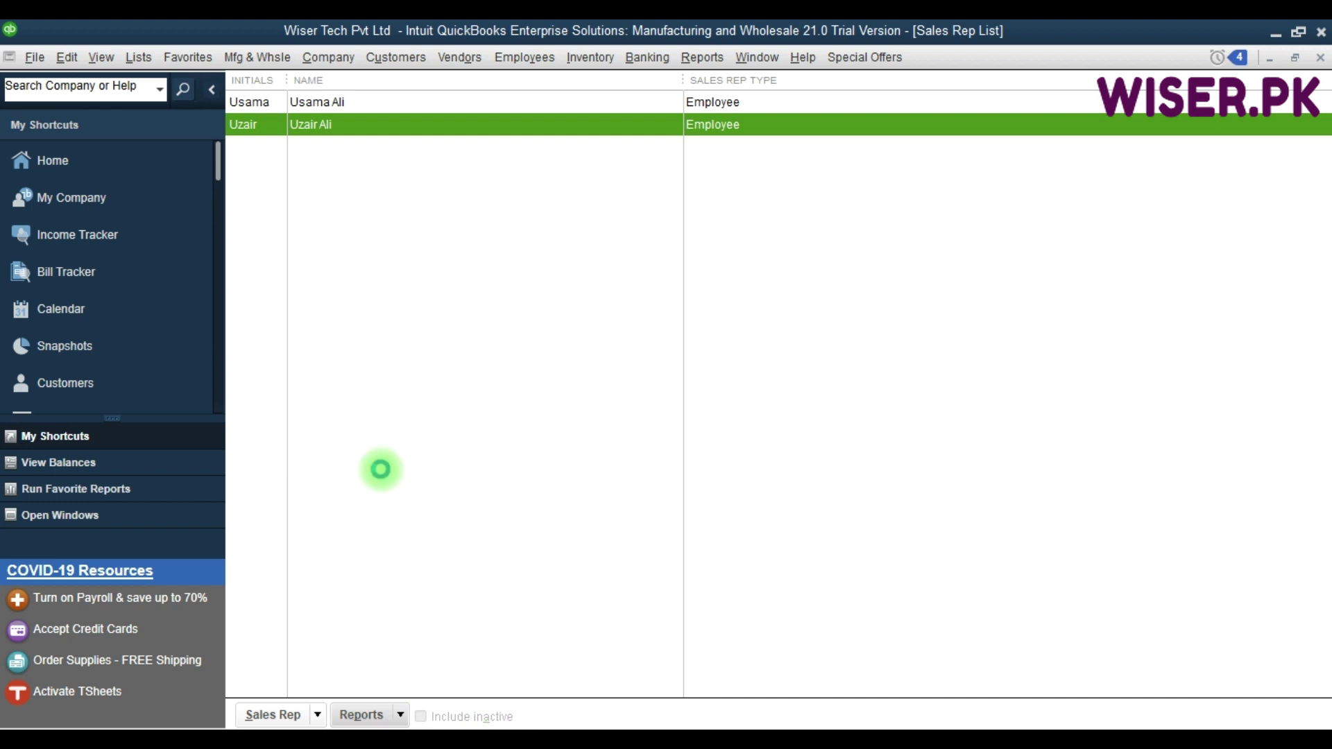
key(ctrl+q)
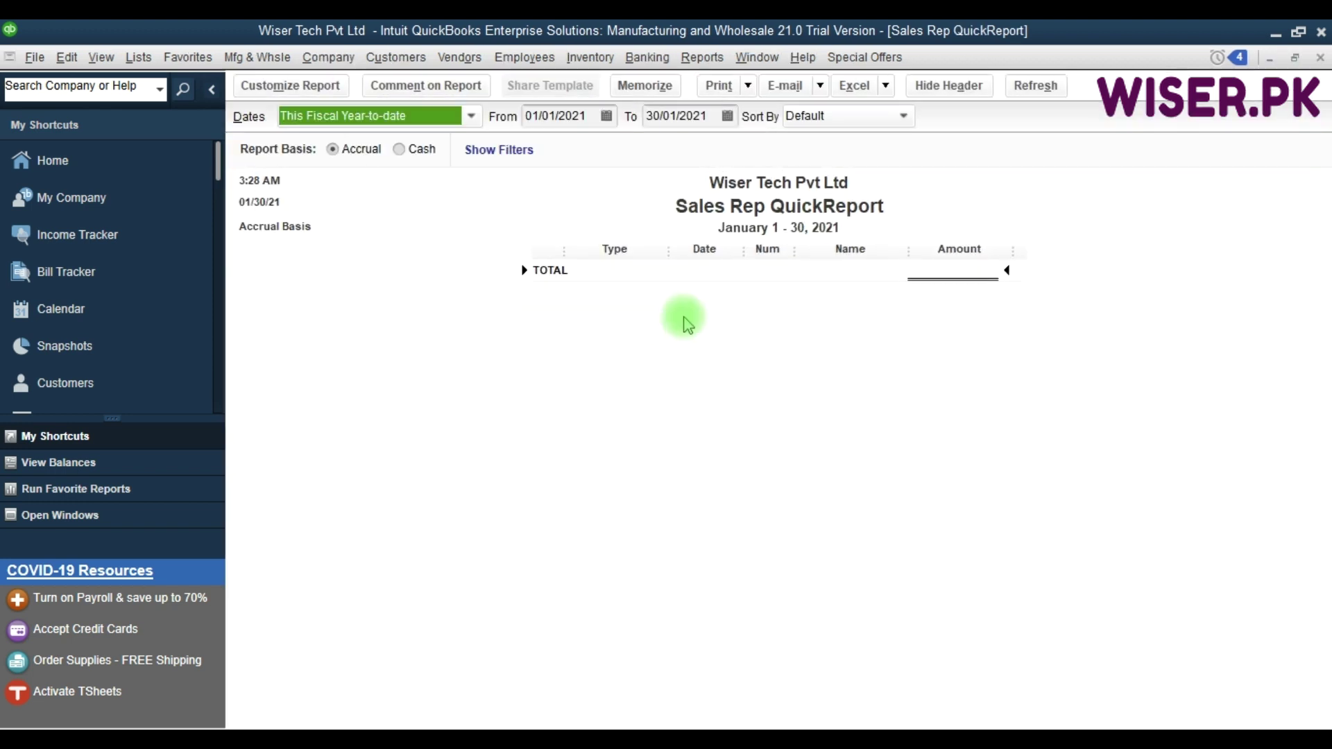
click(778, 314)
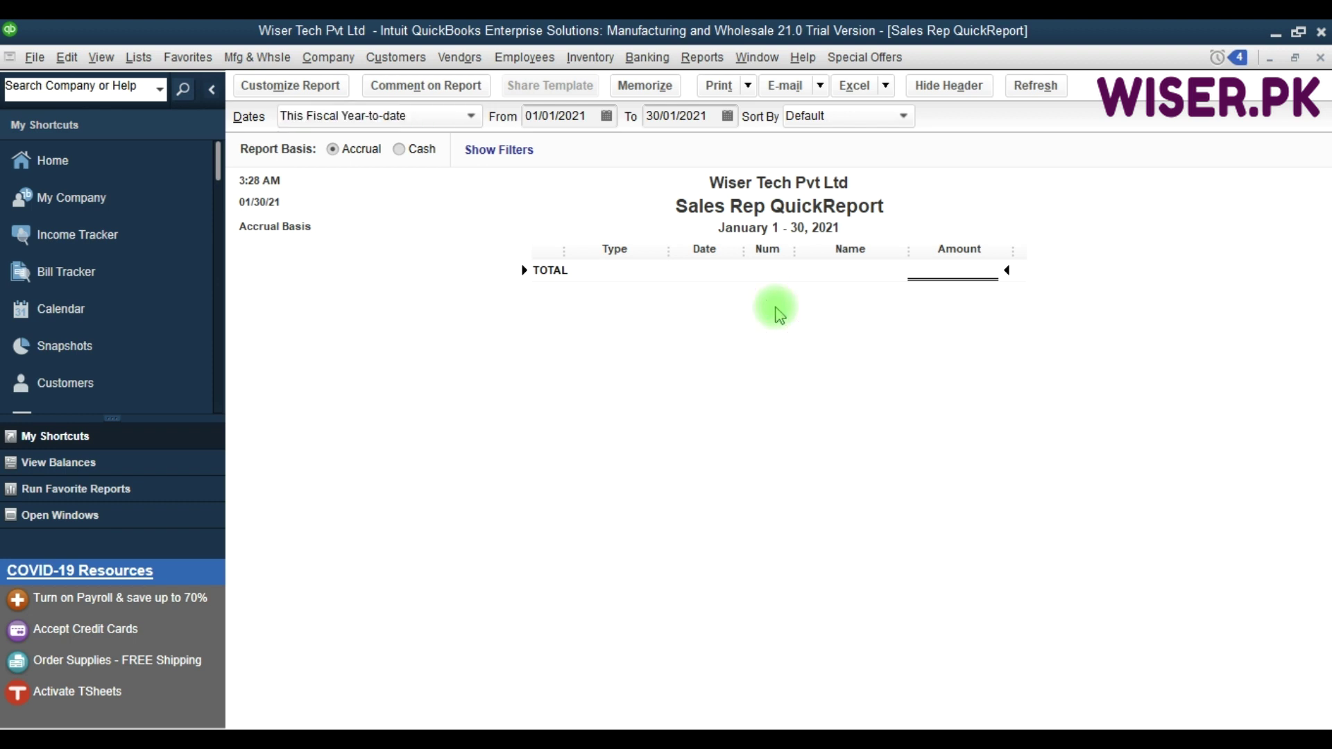
key(Escape)
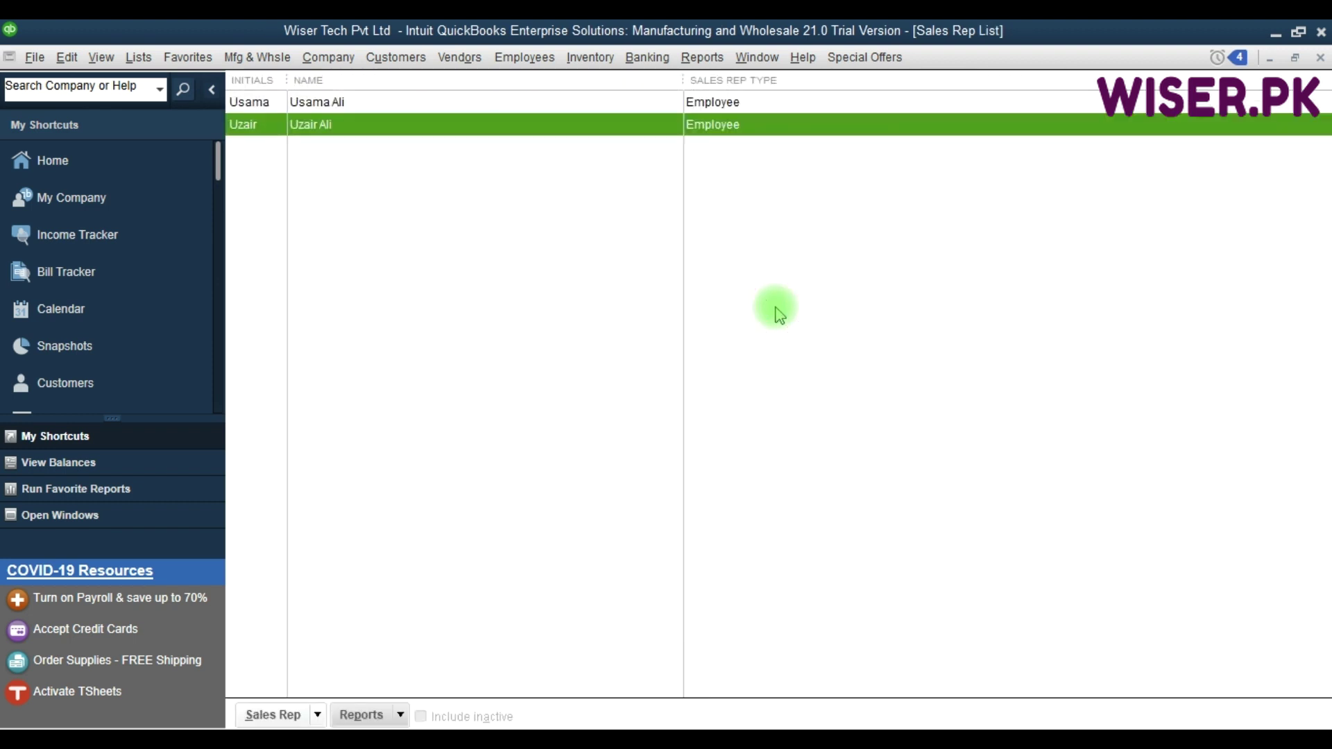
key(Escape)
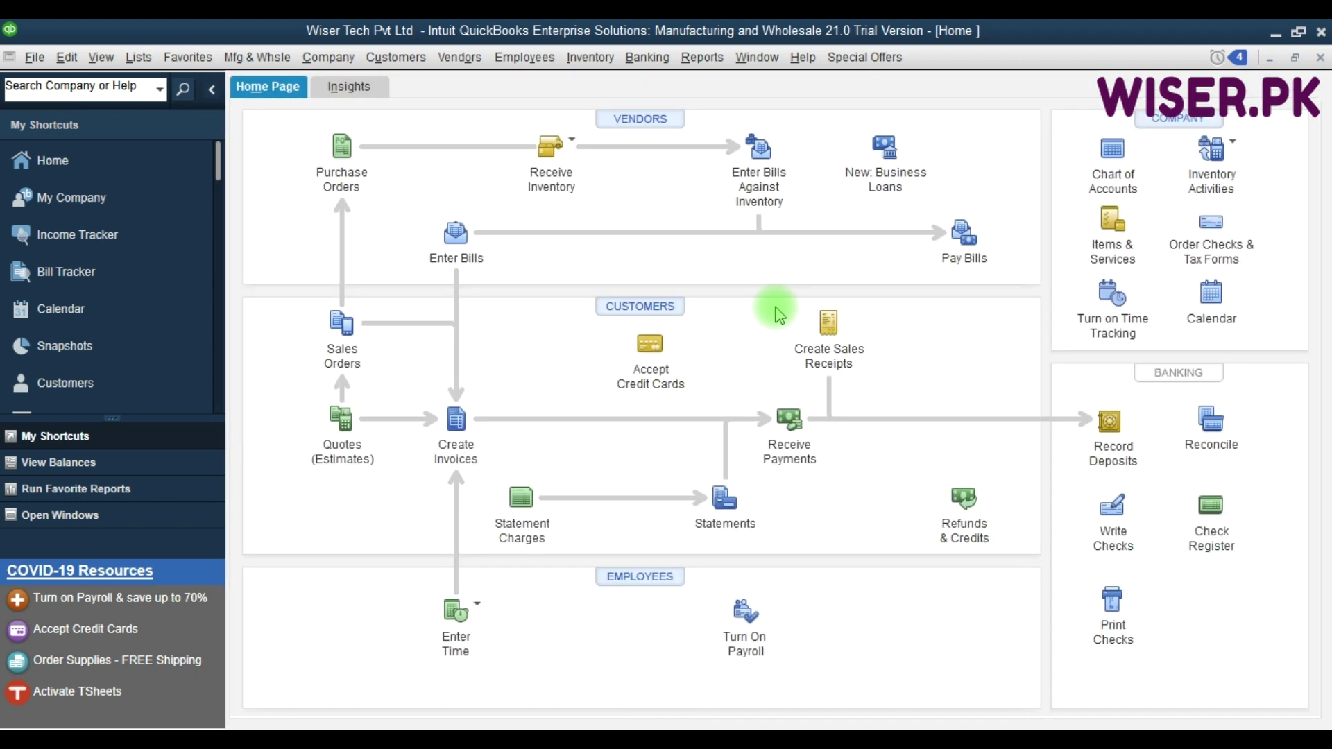
Open Customer 1 for editing in the Customer Center, assign the first listed sales rep as Rep, and save
key(F9)
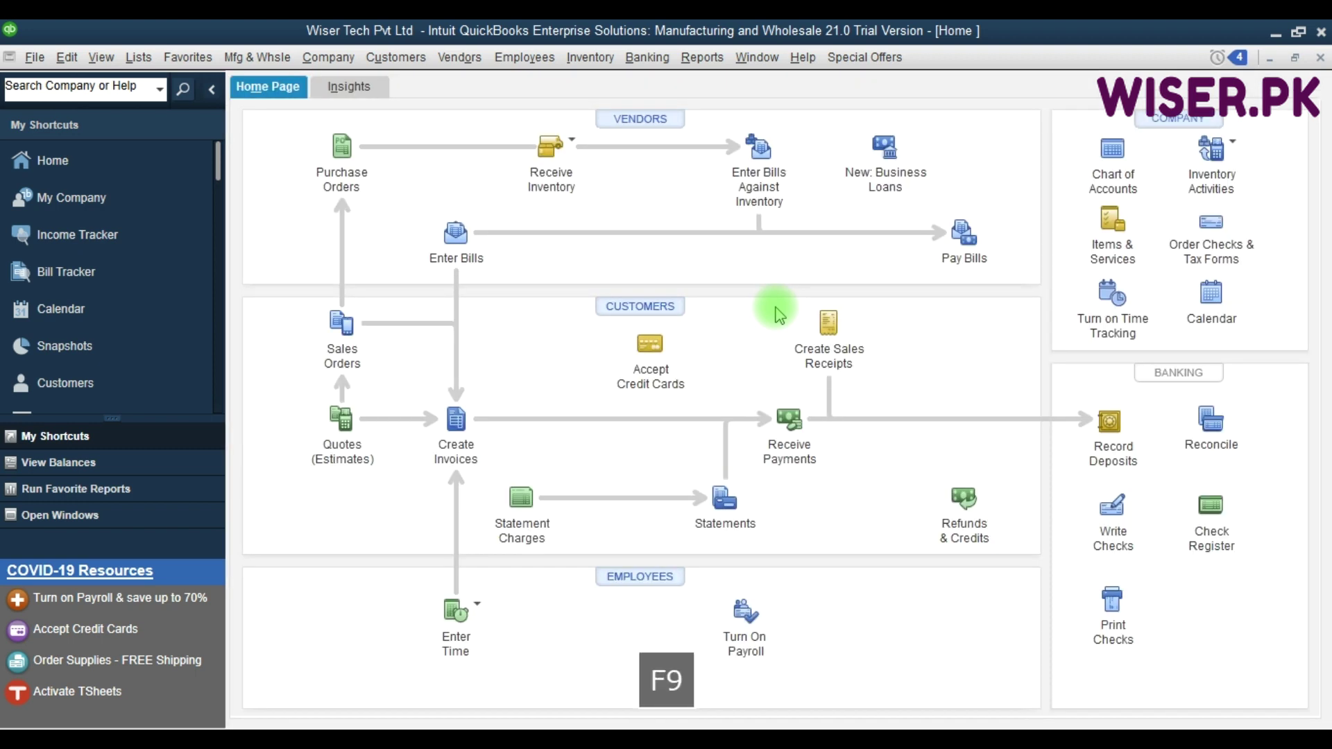
click(396, 58)
click(409, 83)
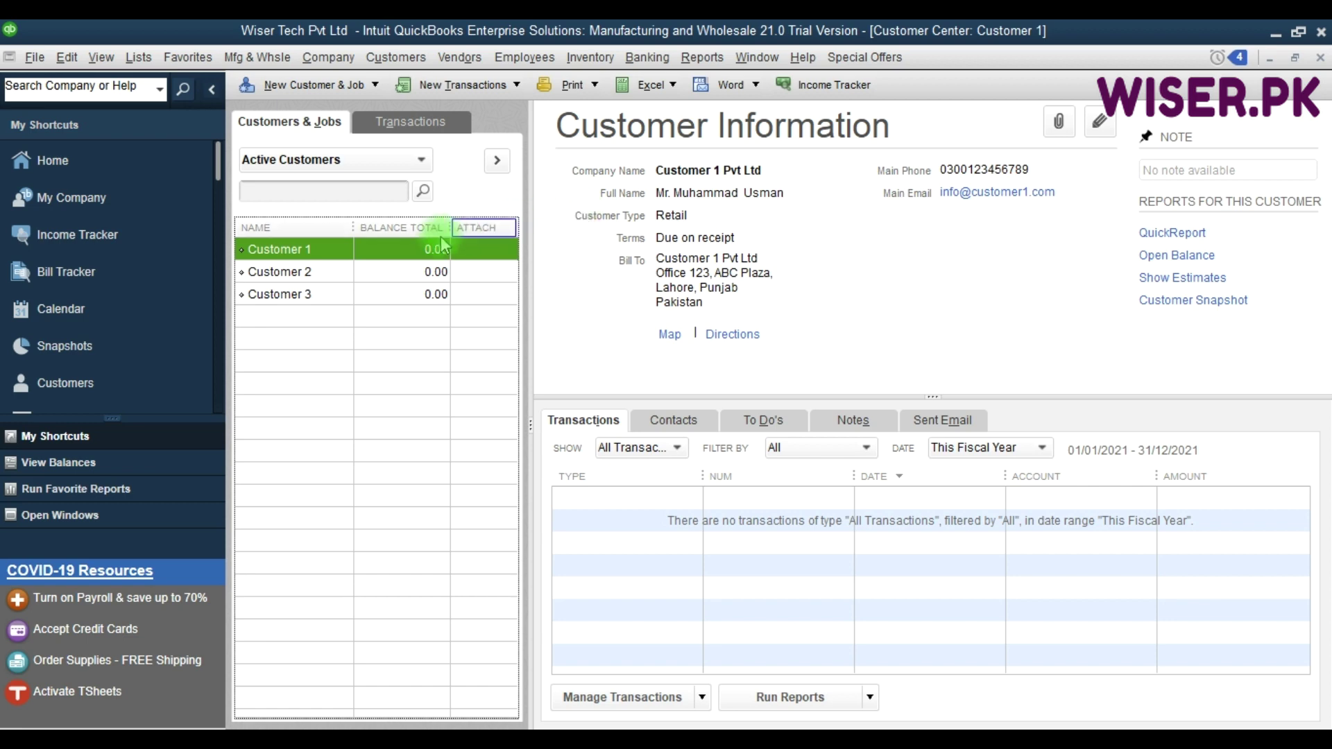
click(1101, 131)
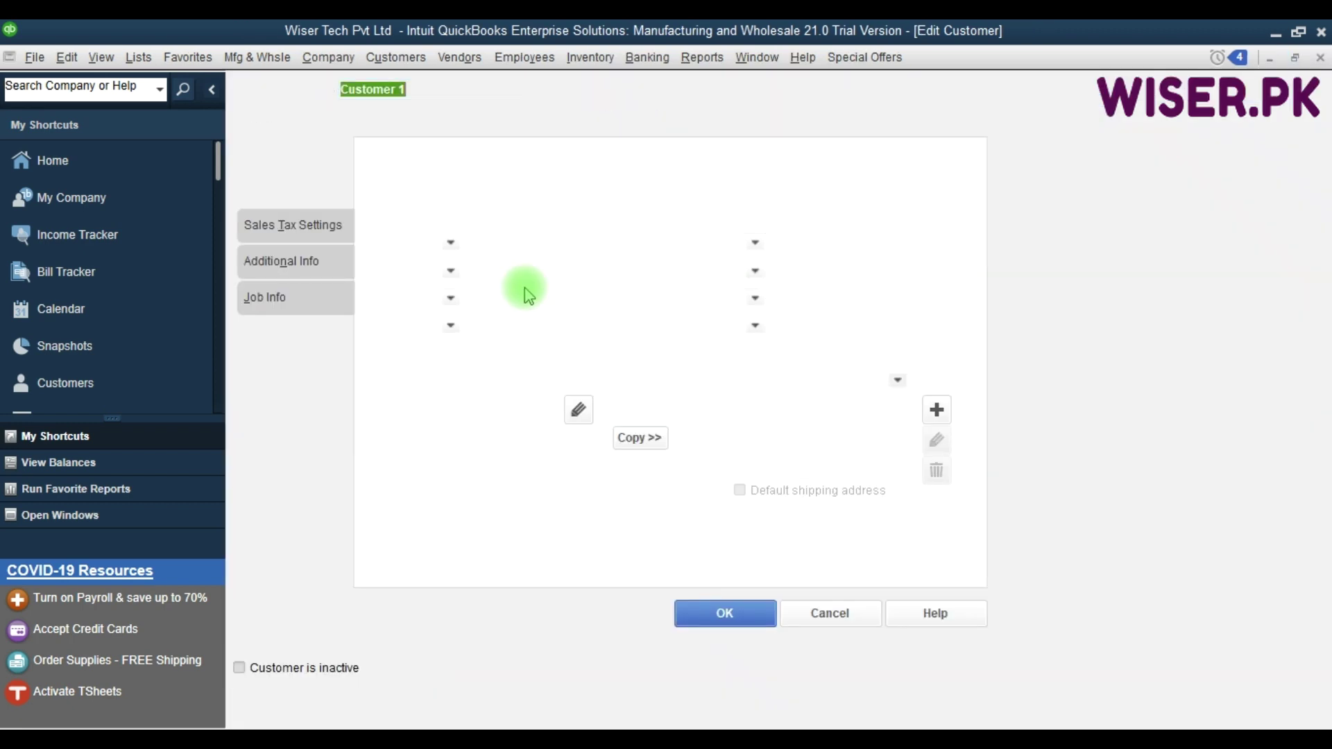
key(F9)
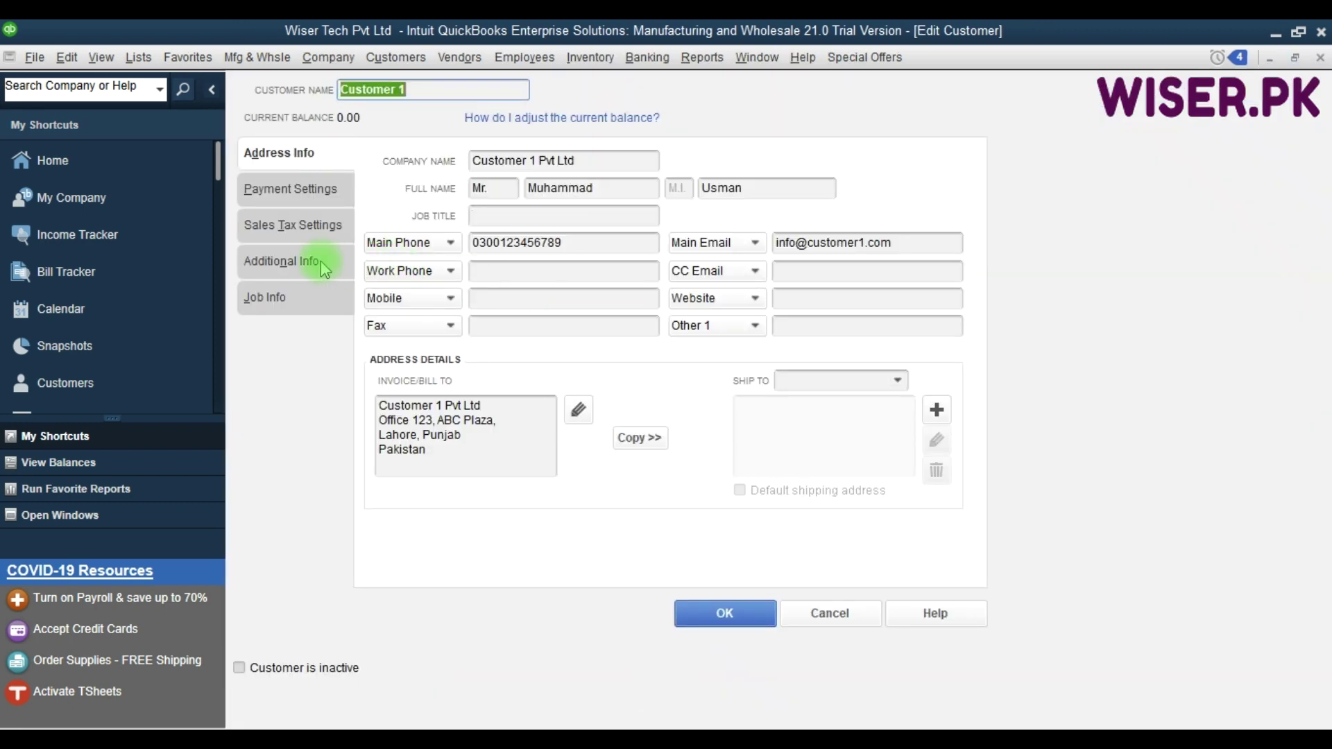
click(298, 264)
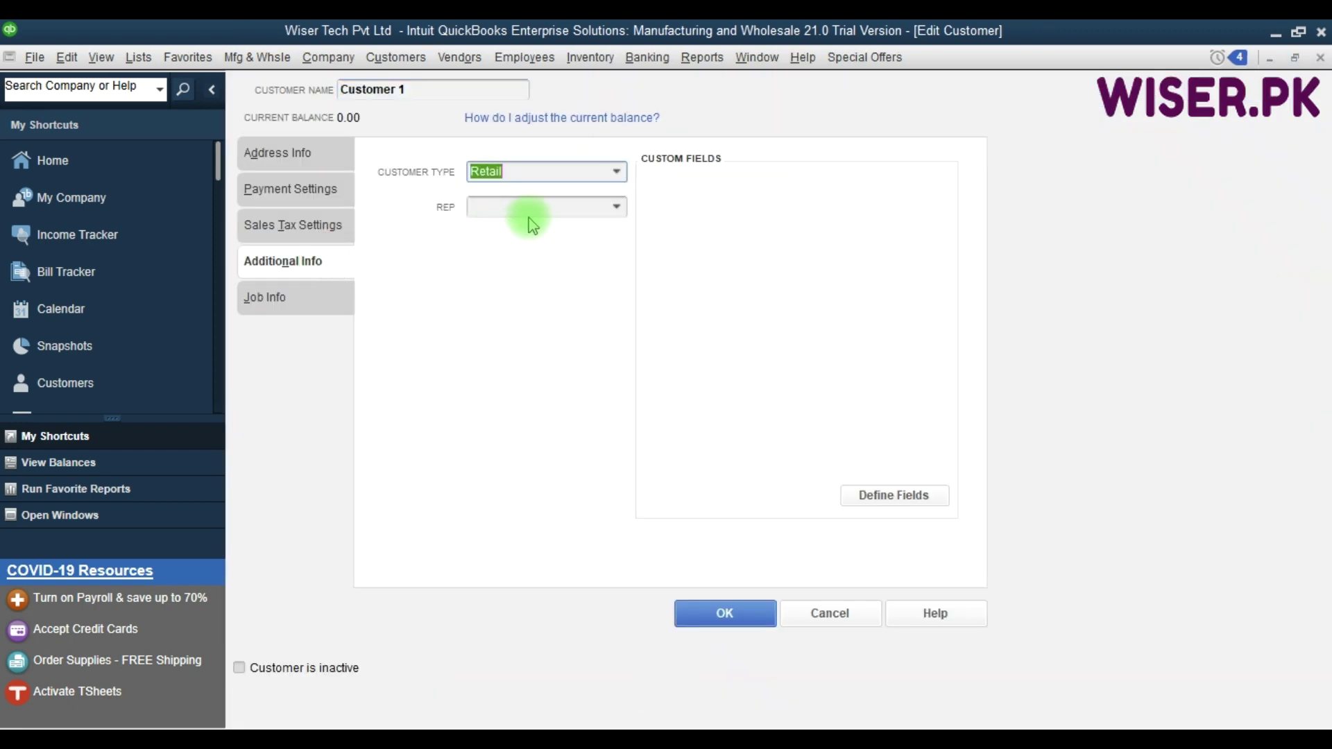
click(615, 206)
click(530, 281)
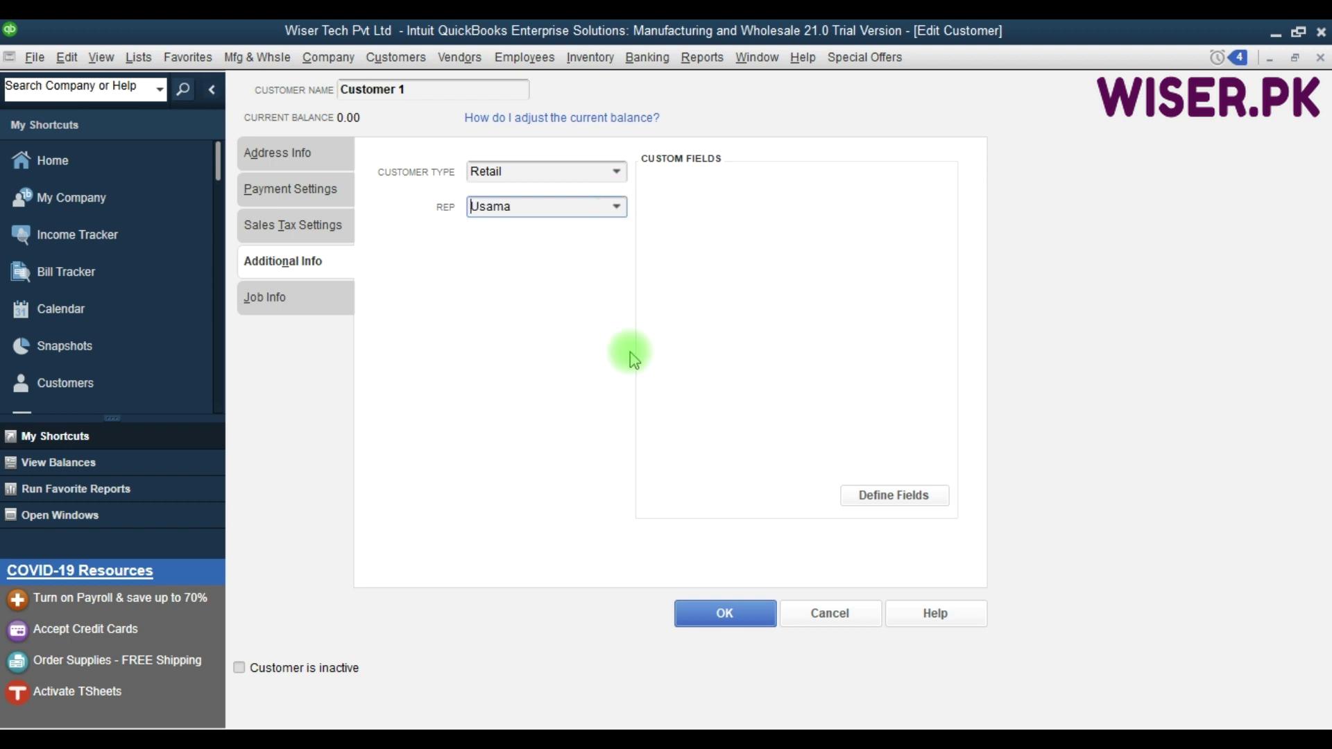
click(740, 613)
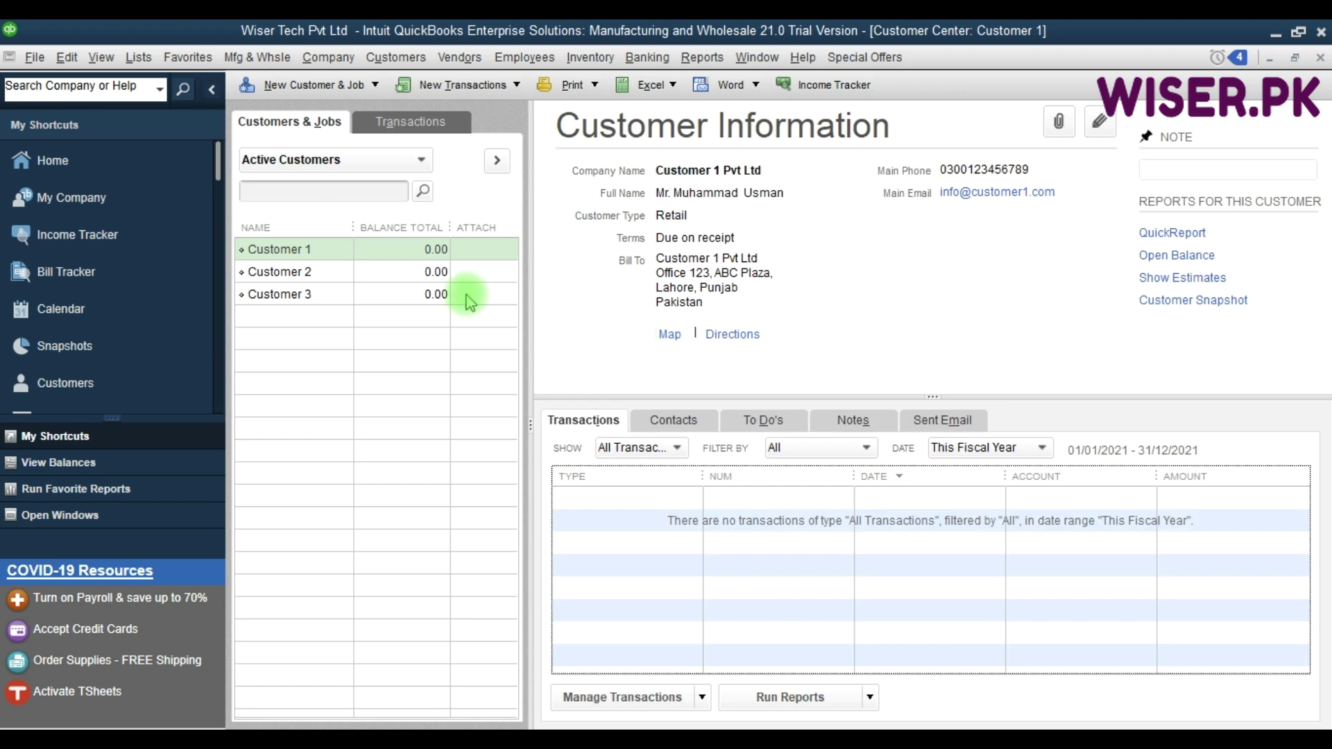
Edit Customer 2 to assign the first listed sales rep as Rep in the additional info, and save
click(323, 277)
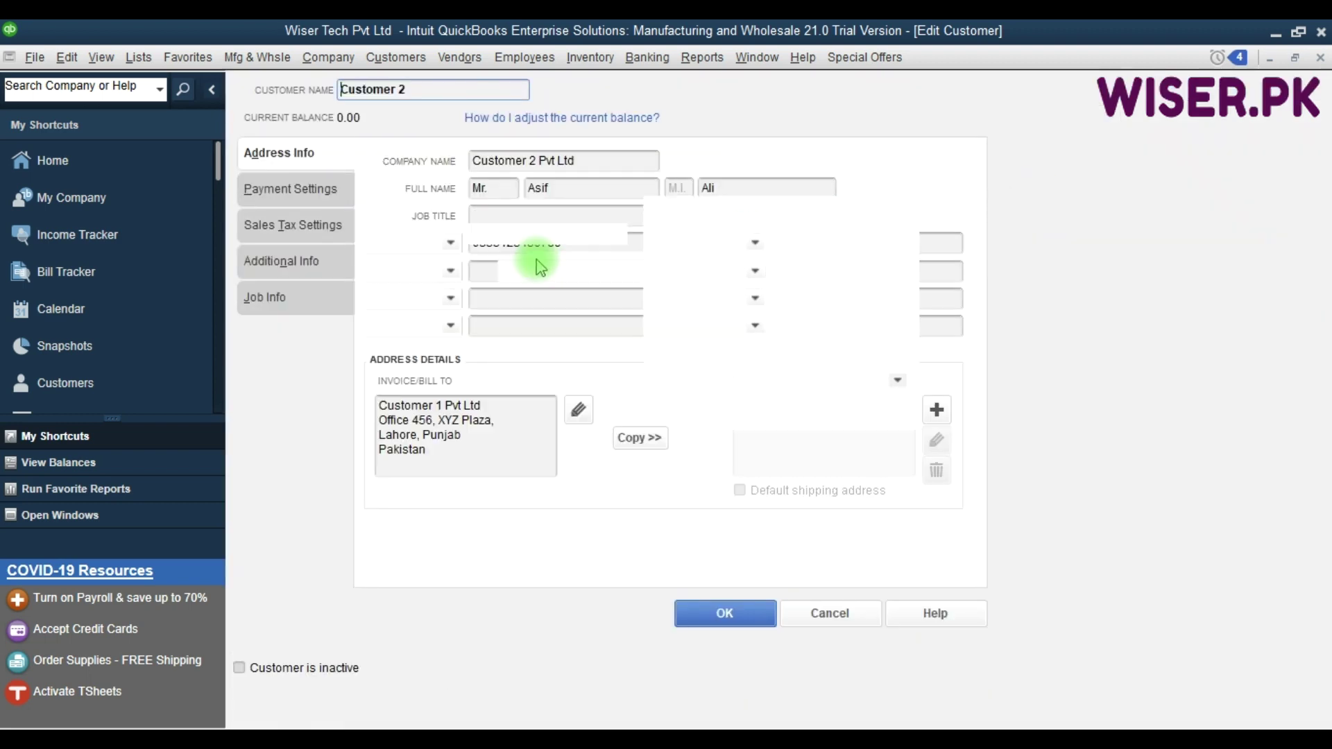
click(339, 261)
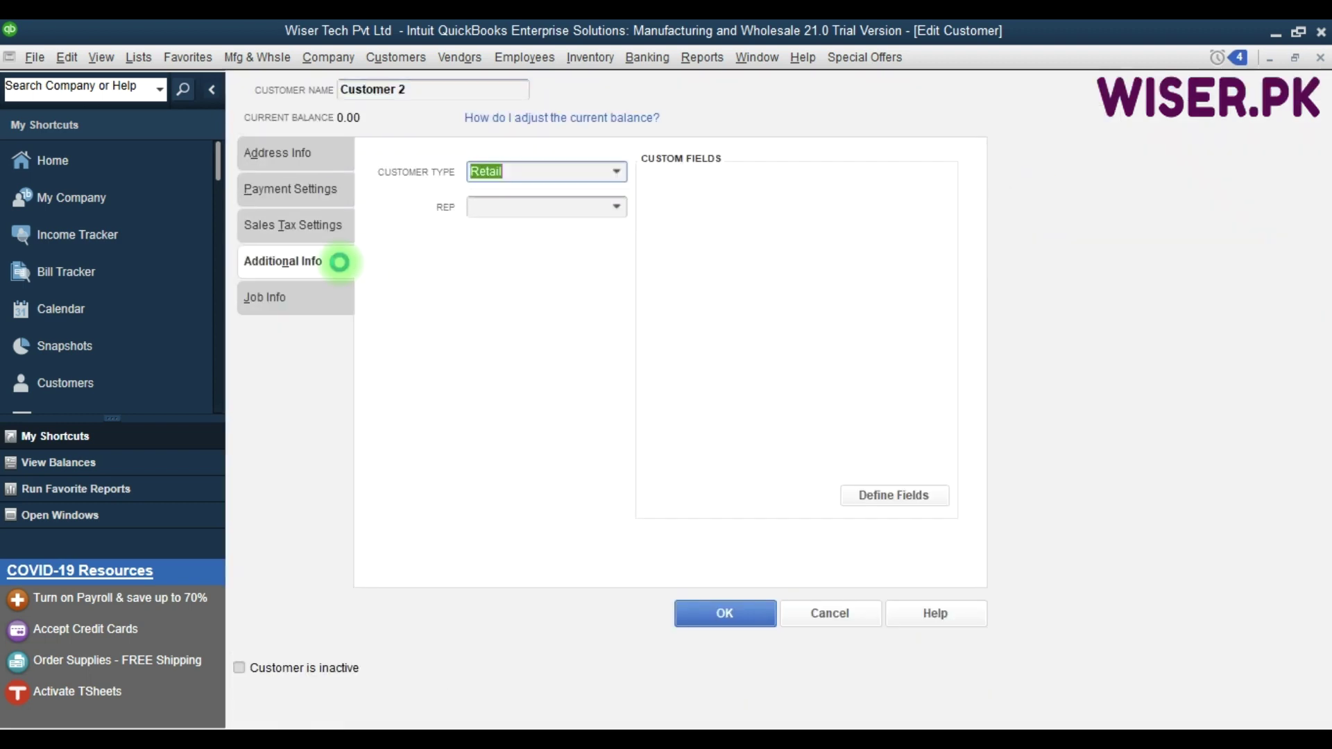
click(619, 208)
click(517, 276)
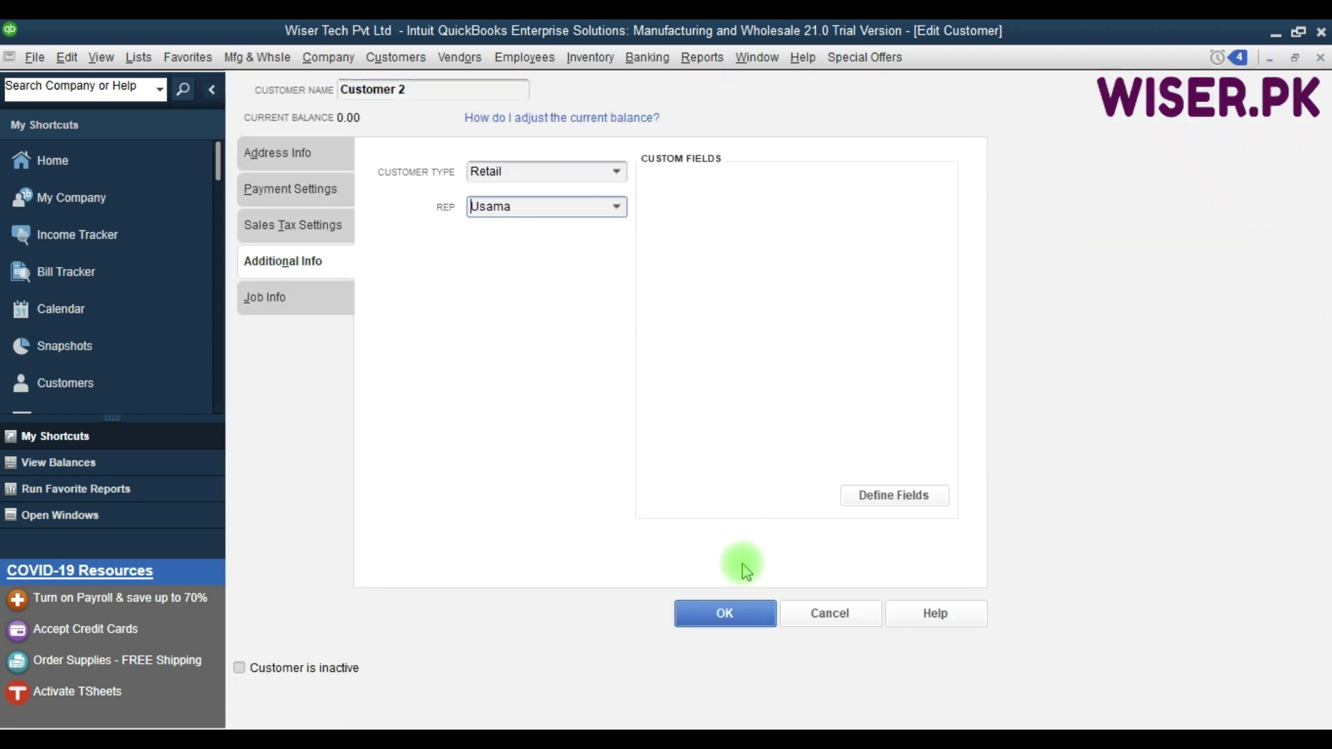
click(722, 628)
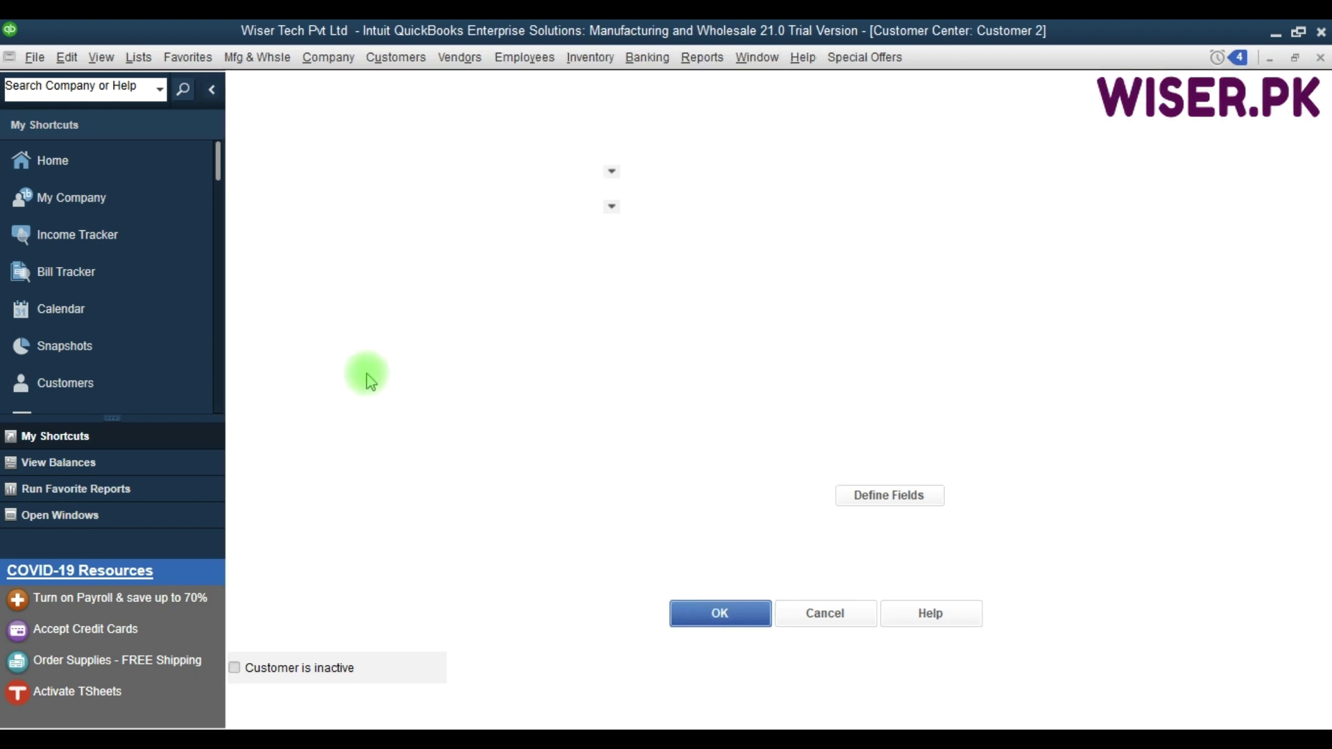
Edit Customer 3 to assign the second listed sales rep as Rep, save, and close the Customer Center
click(288, 296)
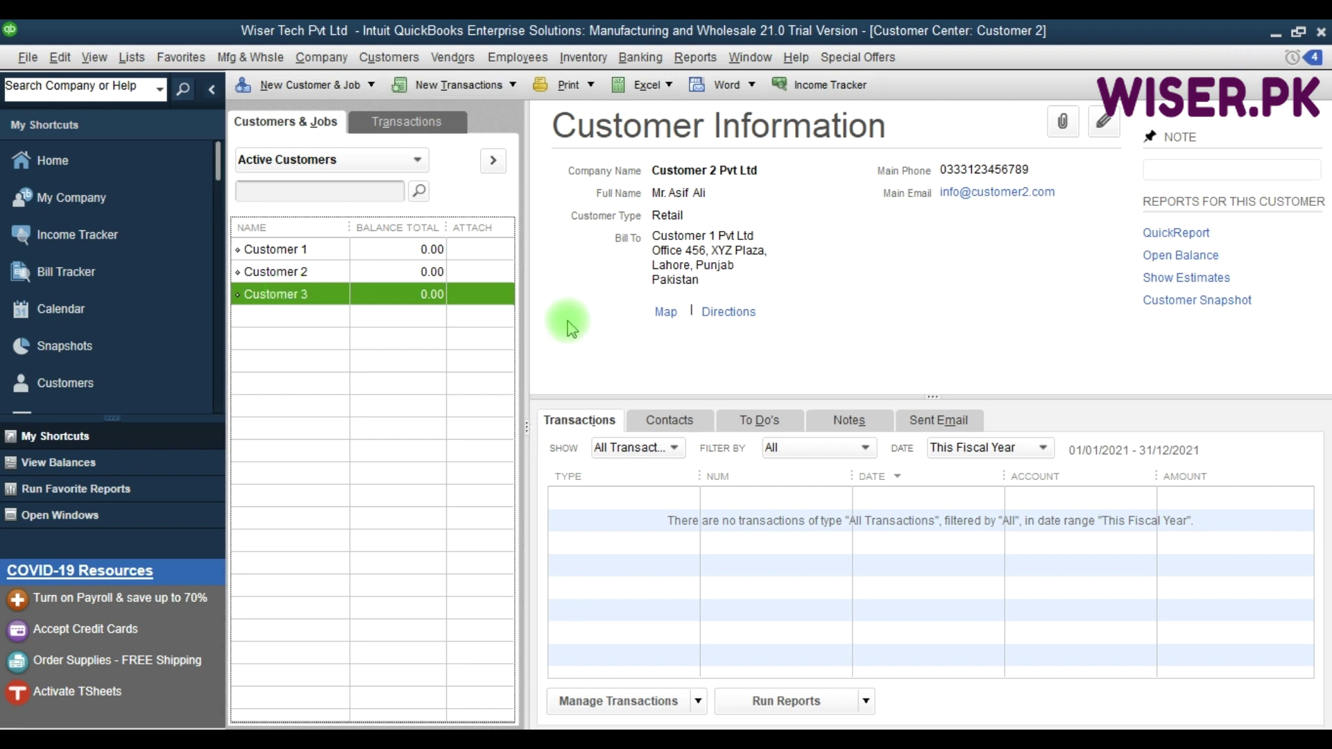
key(ctrl+e)
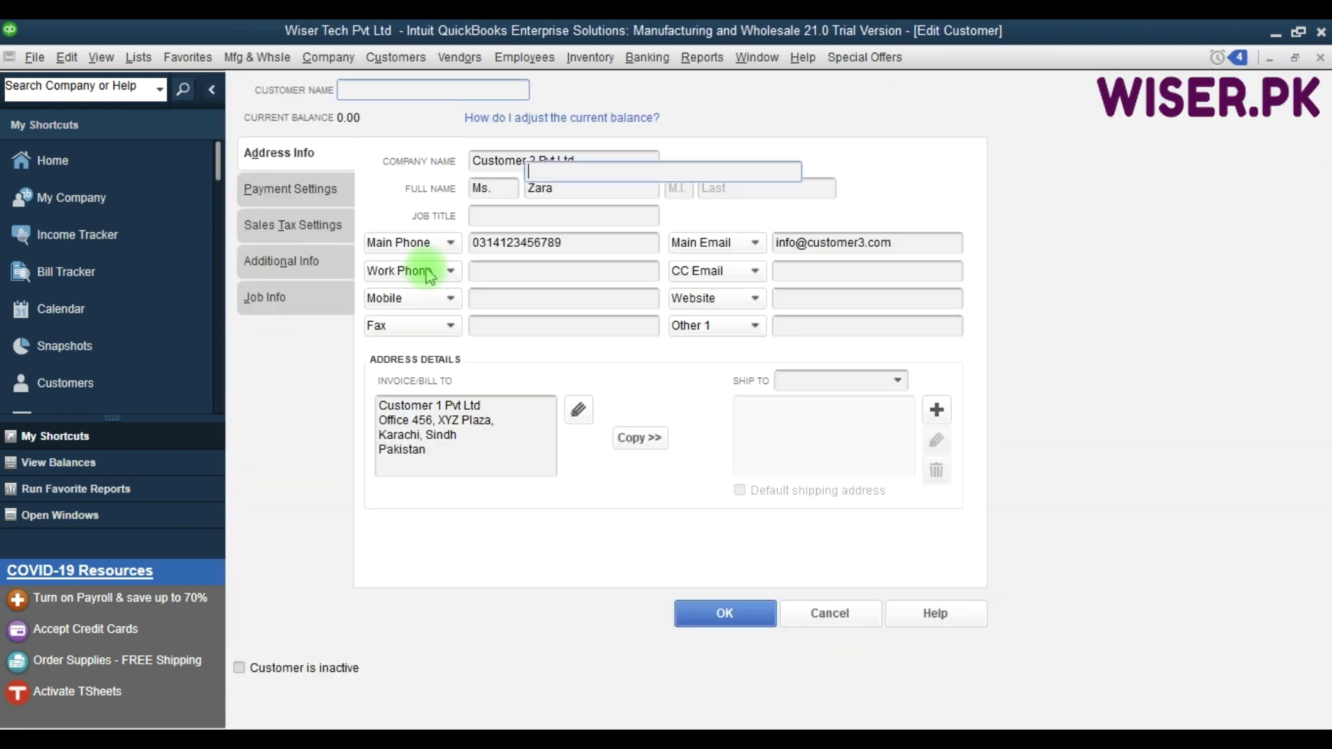
click(292, 263)
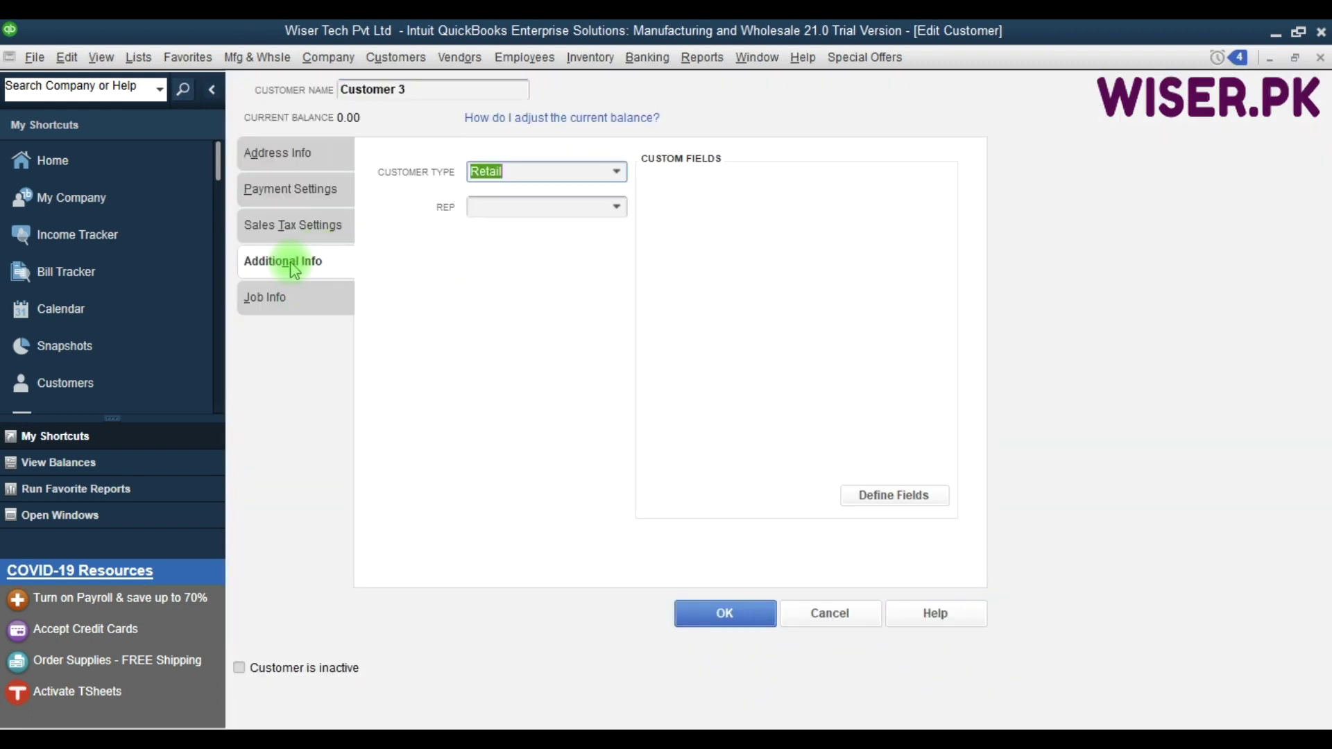
click(616, 207)
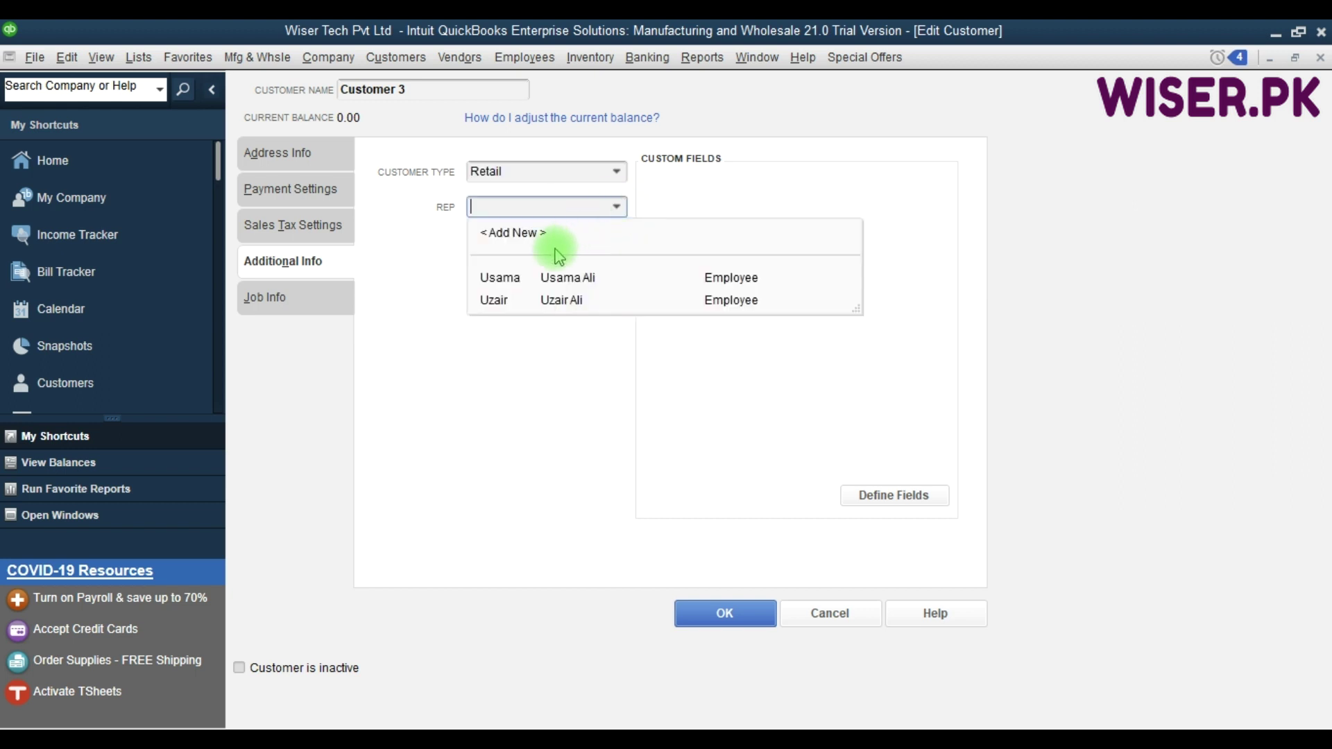
click(537, 305)
click(692, 611)
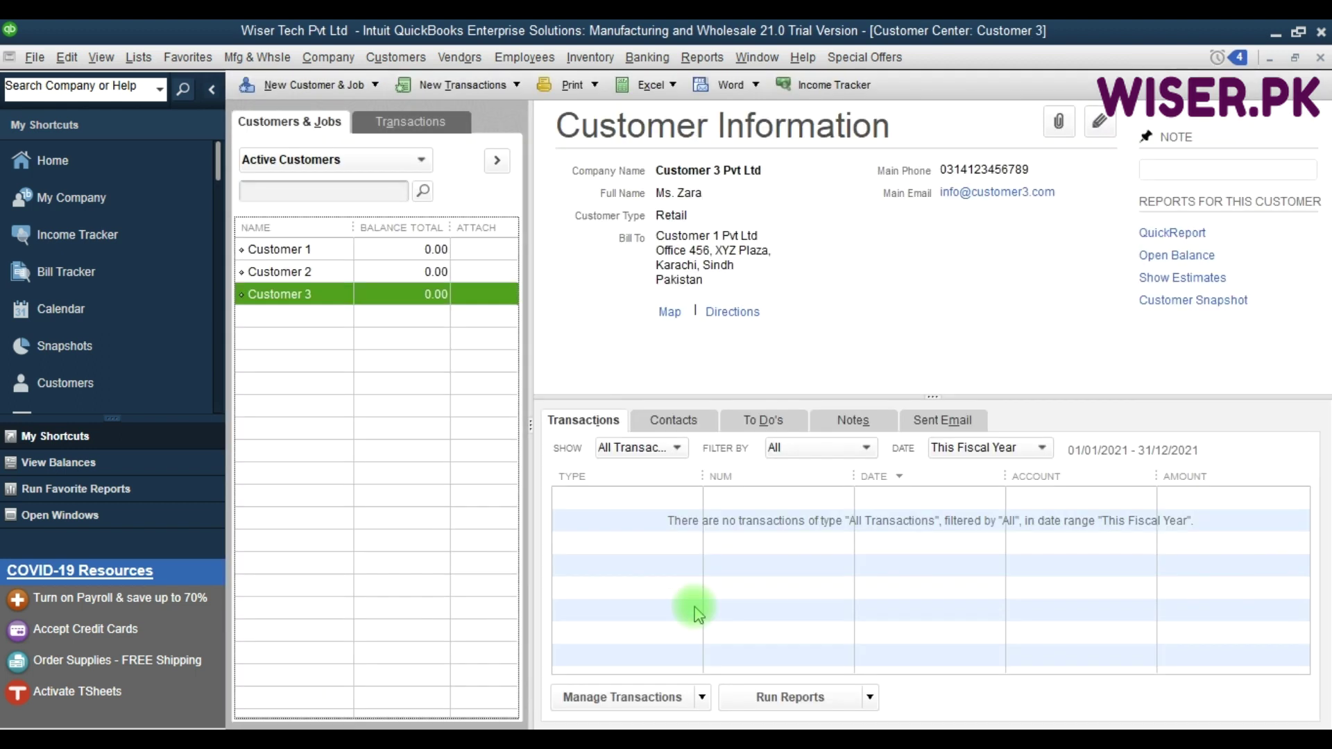
key(F9)
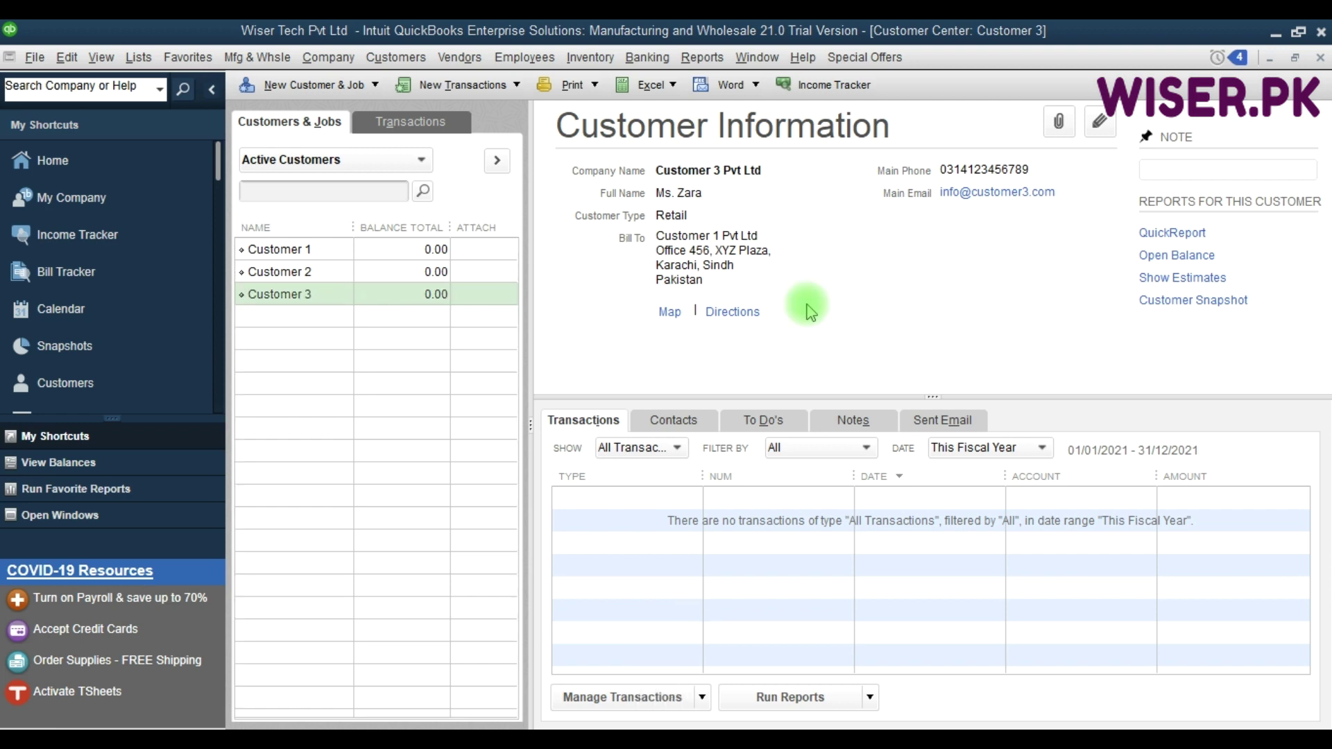
key(Escape)
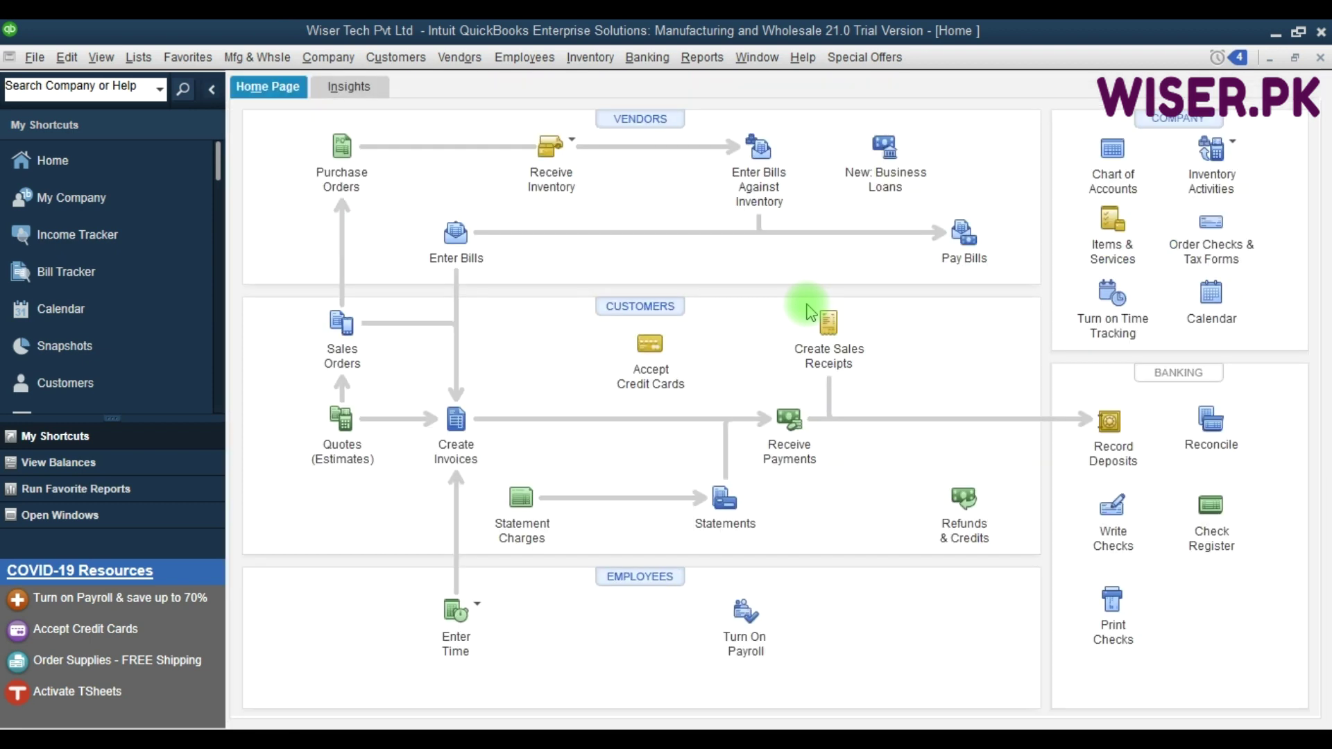
Start a new invoice and examine the sales reps available in its Rep field
click(455, 420)
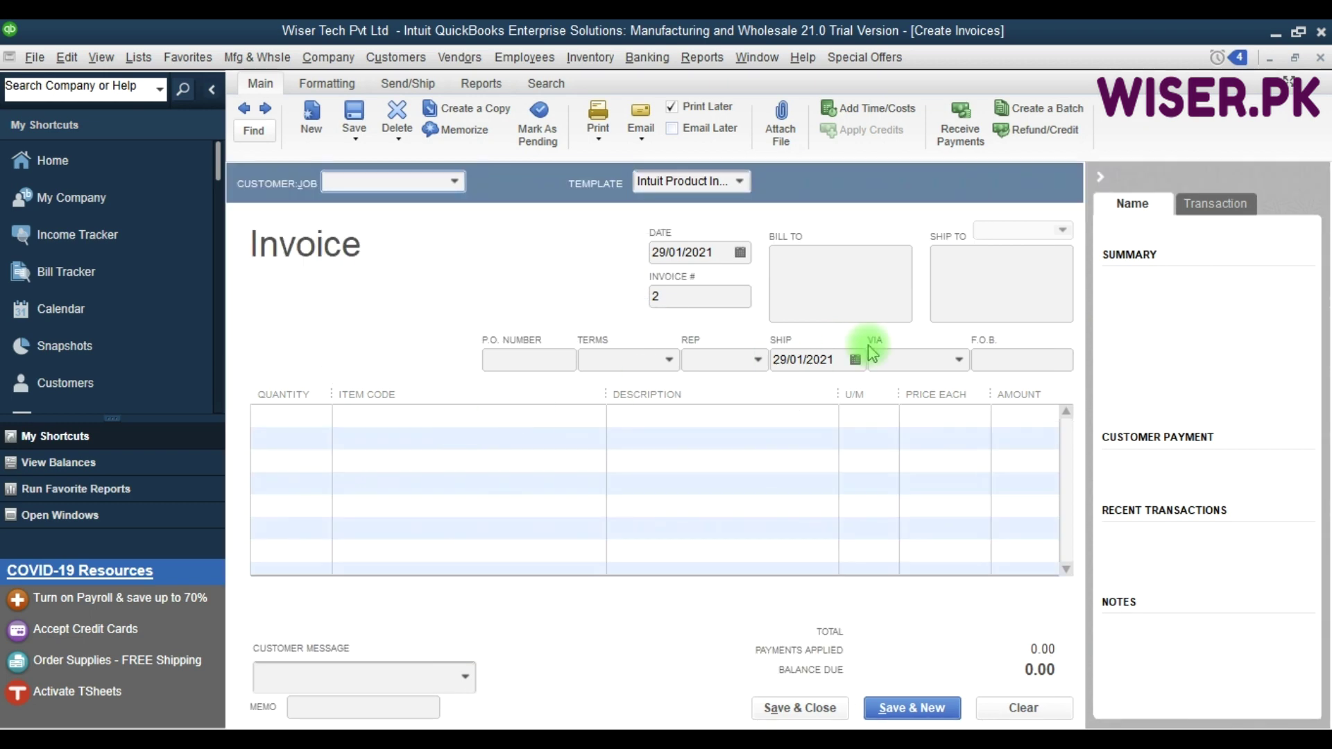
click(758, 360)
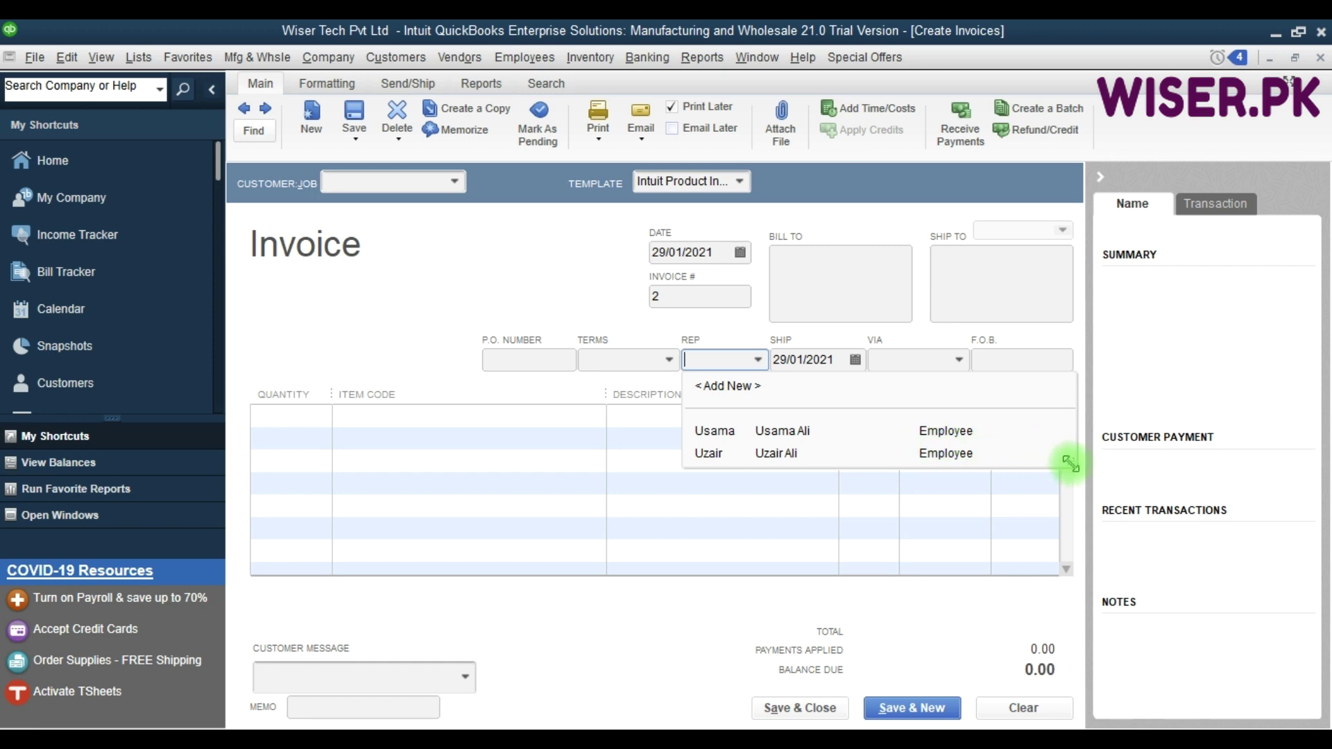
drag(1066, 462, 1043, 481)
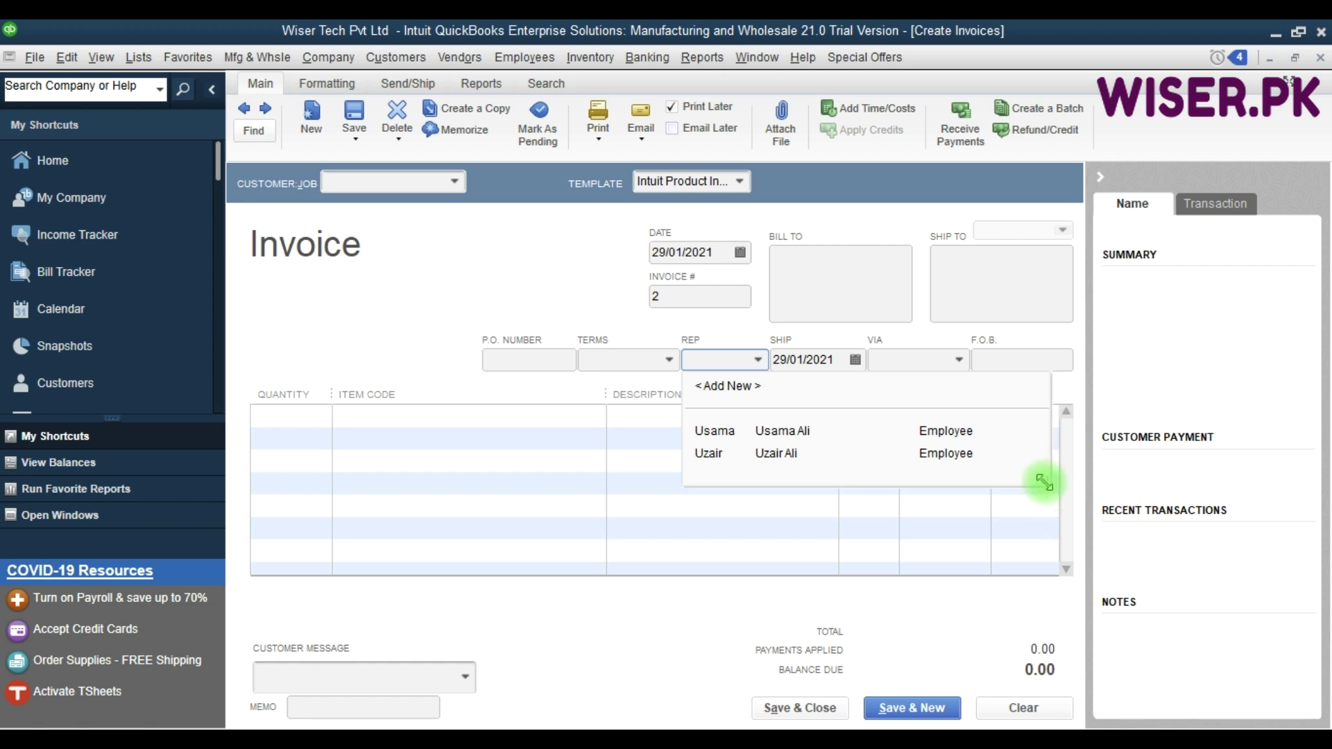
Examine which sales reports by rep are available, including Sales by Rep Summary and Sales by Rep Detail, and close the blank invoice
key(F9)
key(Escape)
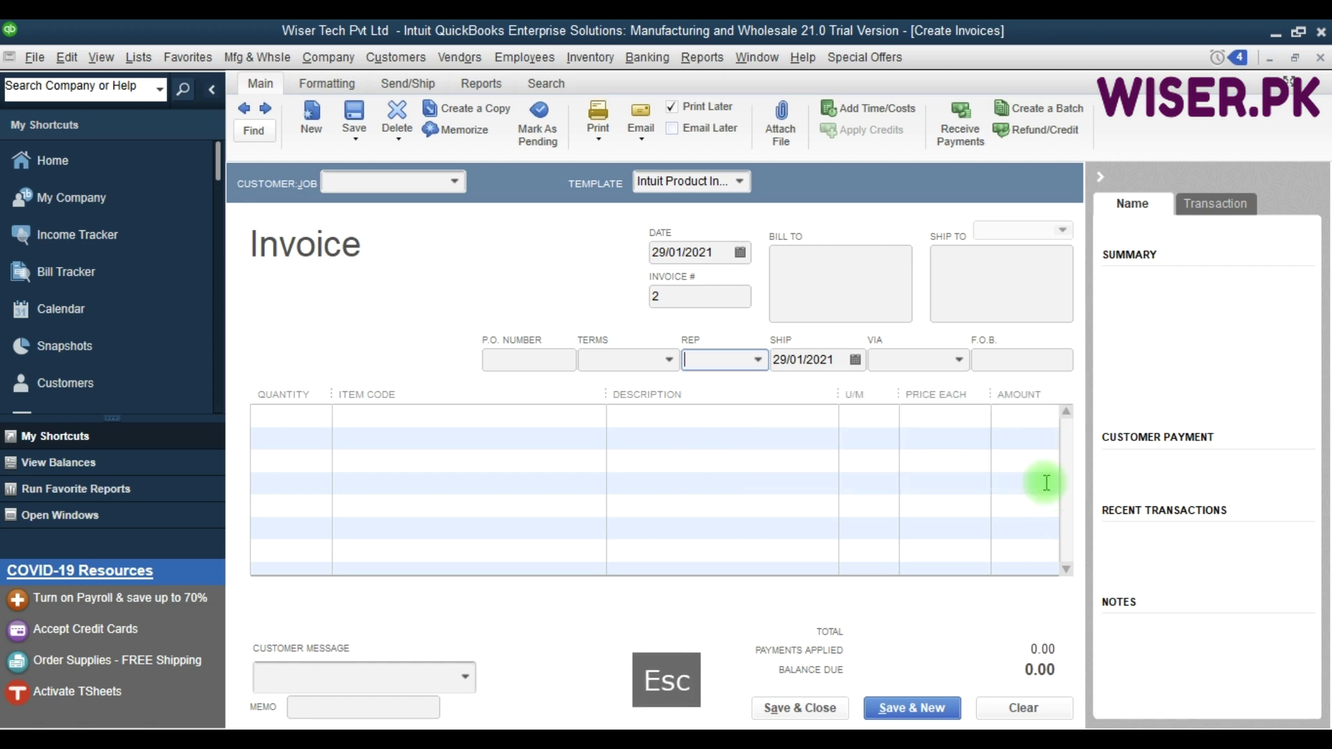
click(704, 58)
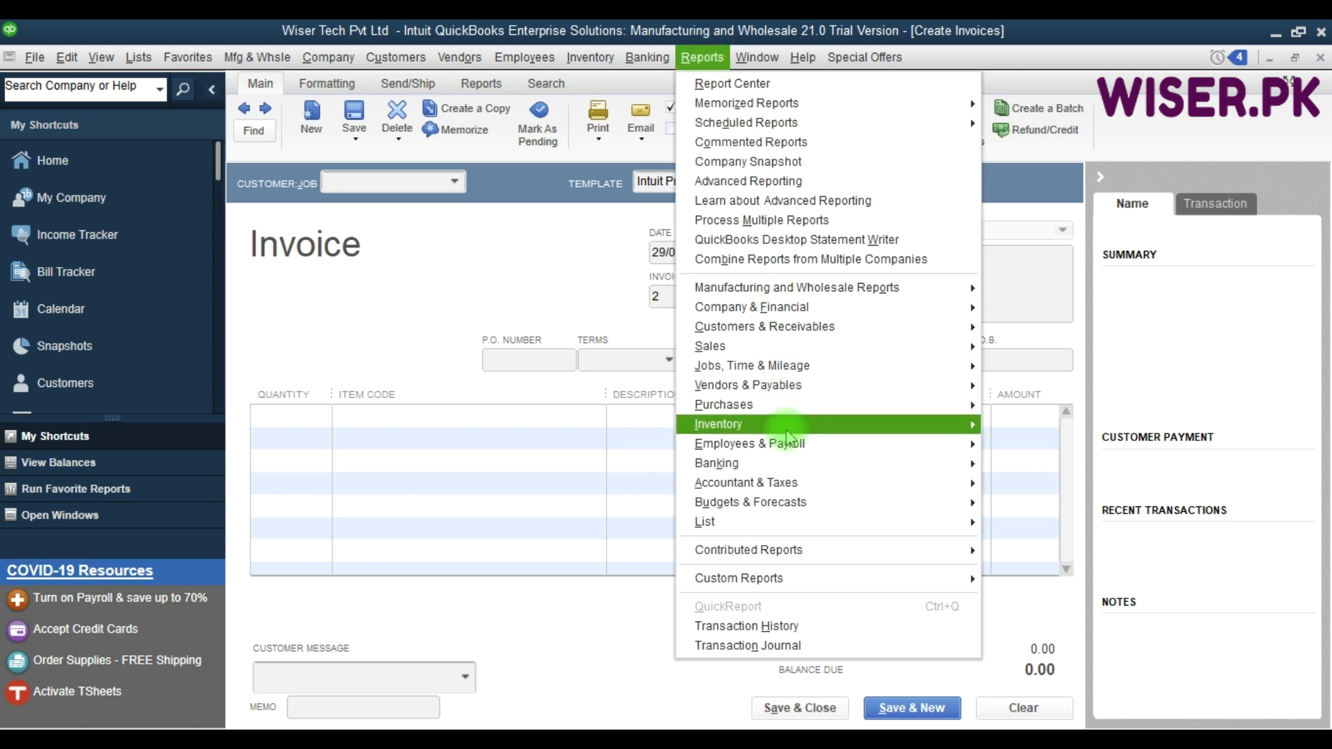
mouse_move(864, 350)
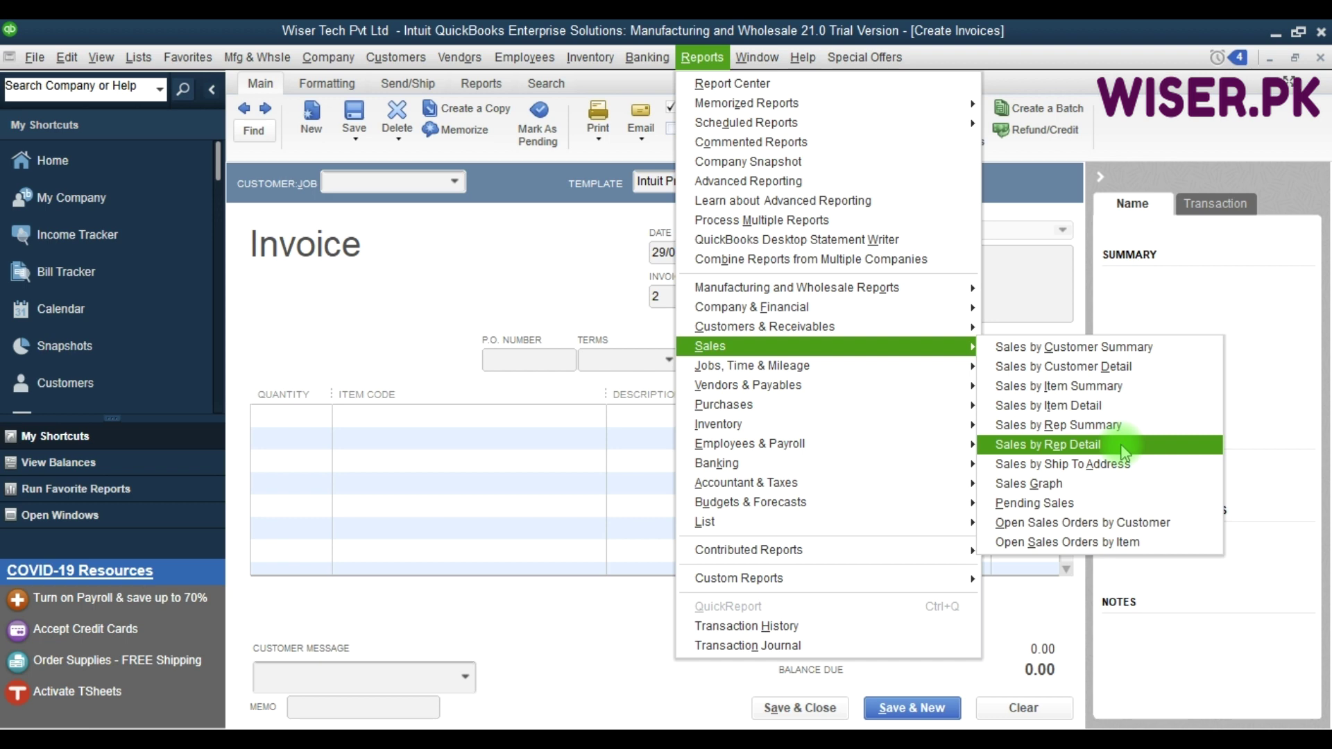
key(Escape)
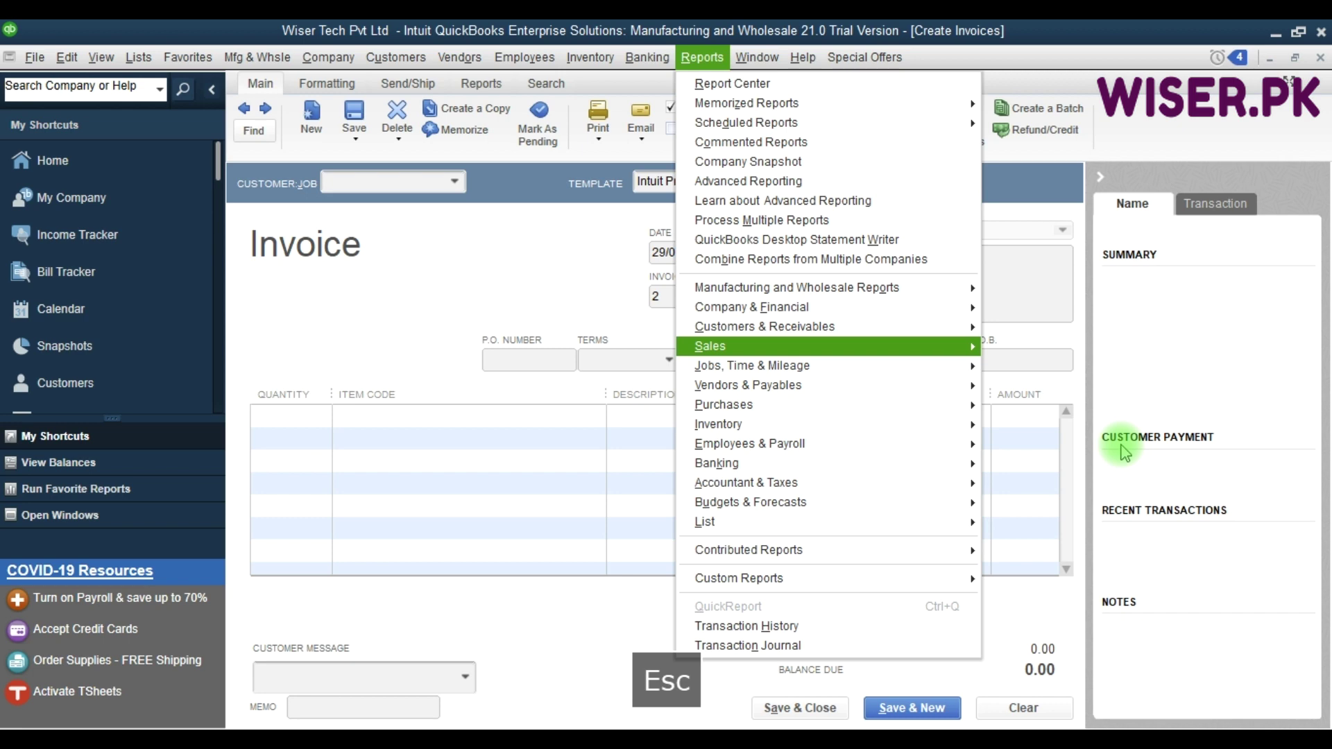
key(Escape)
key(F9)
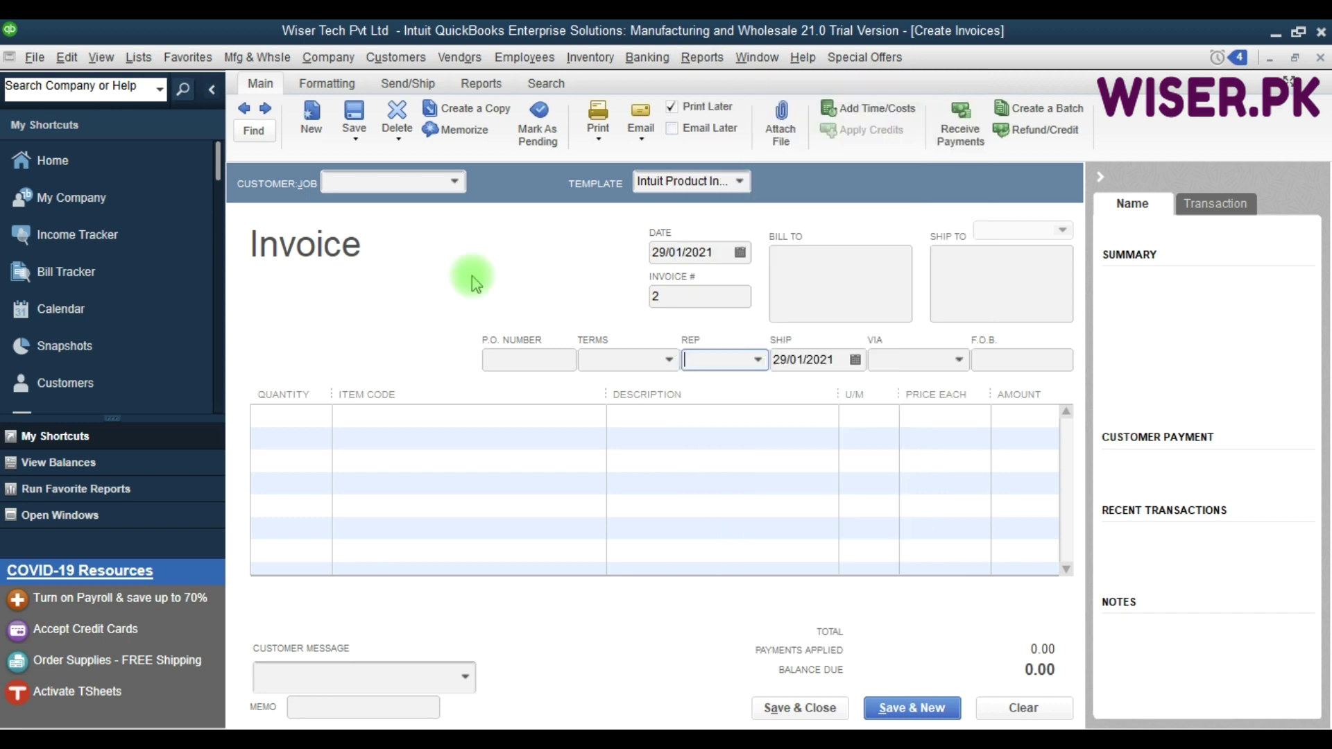
key(Escape)
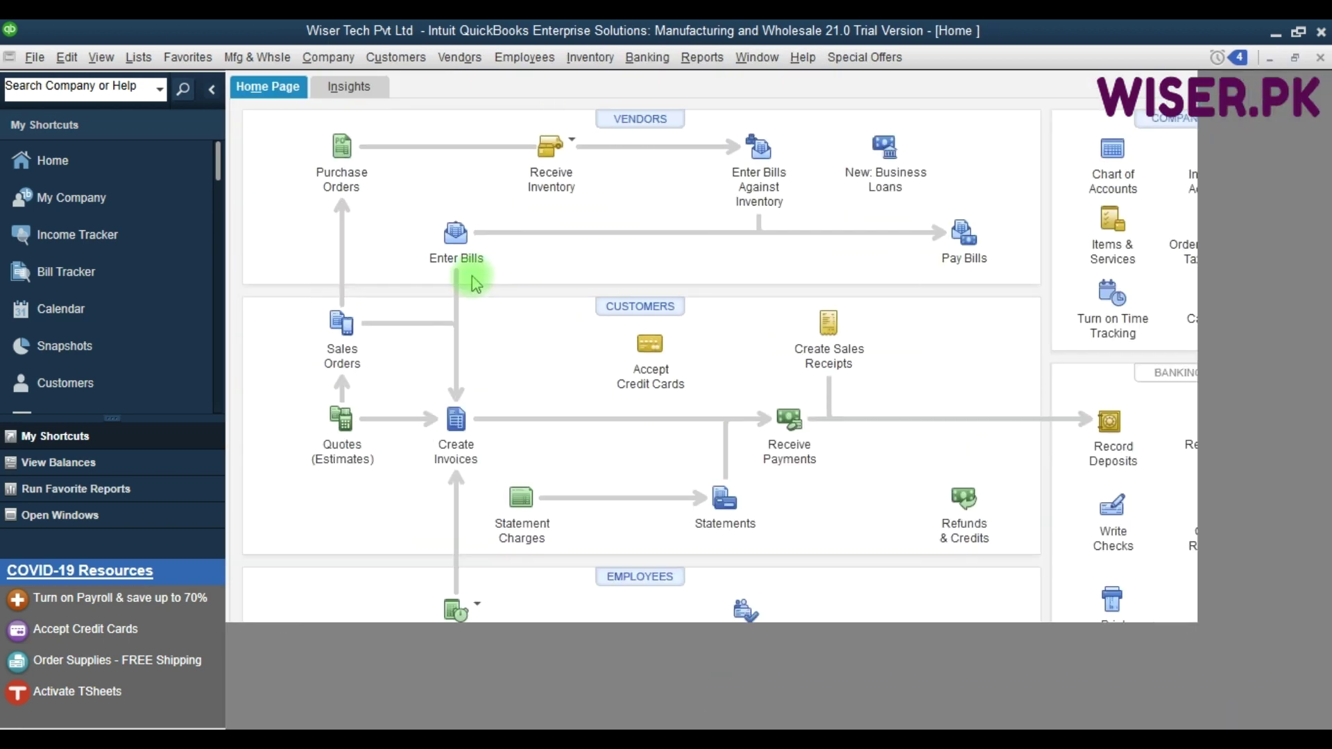